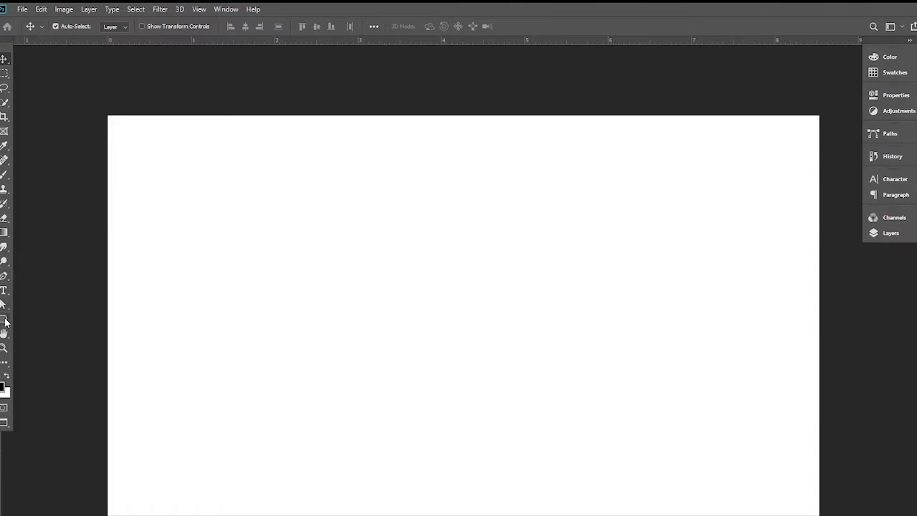
# Create a rectangle shape 2560 px wide and 423 px high on the canvas.
pyautogui.click(32, 318)
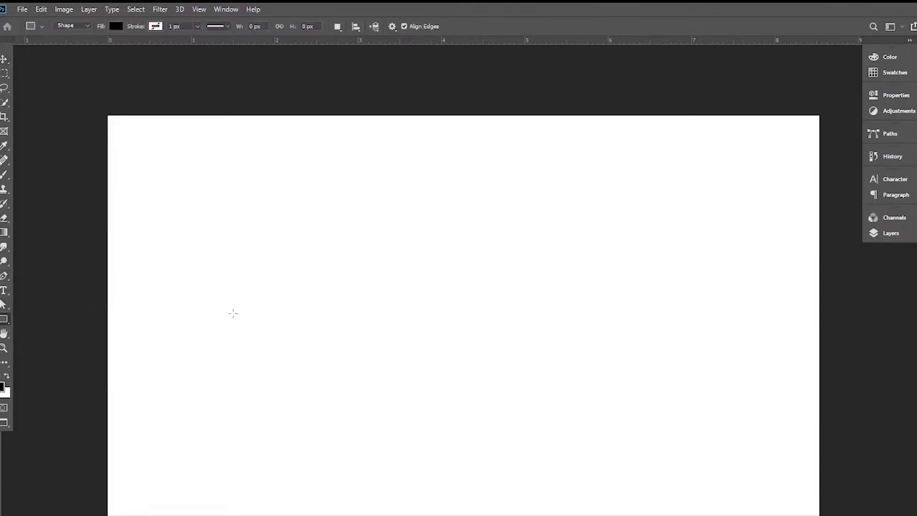
pyautogui.click(301, 287)
pyautogui.hotkey('shift', 'Left')
pyautogui.hotkey('shift', 'Left')
pyautogui.hotkey('shift', 'Left')
pyautogui.write('25')
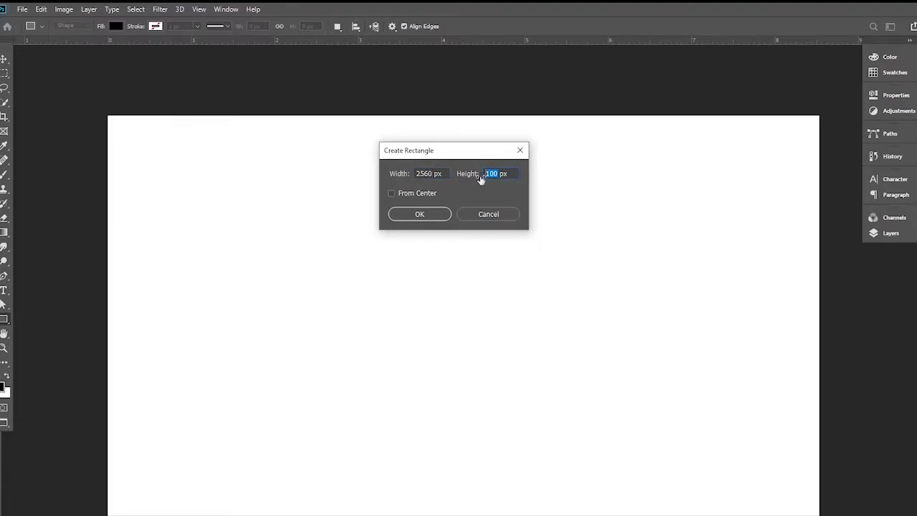
pyautogui.write('423')
pyautogui.press('Return')
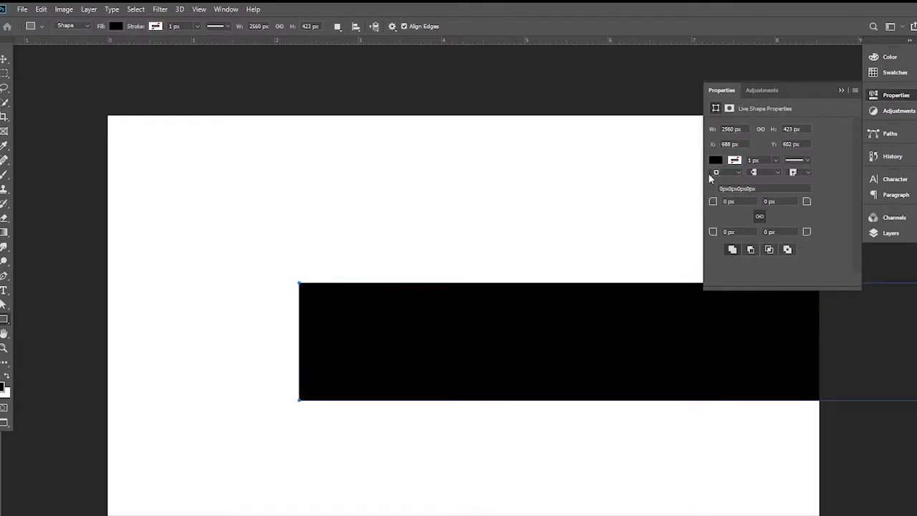
# Fill the 2560 px wide rectangle with a medium gray swatch.
pyautogui.click(716, 161)
pyautogui.click(731, 248)
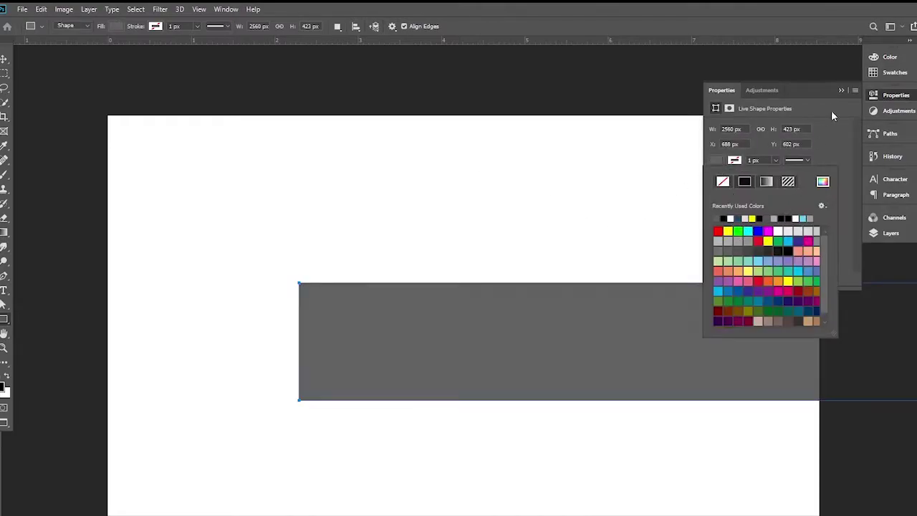
pyautogui.click(842, 92)
pyautogui.click(842, 92)
# Unlock the Background layer and center the gray rectangle horizontally and vertically on the canvas.
pyautogui.click(891, 233)
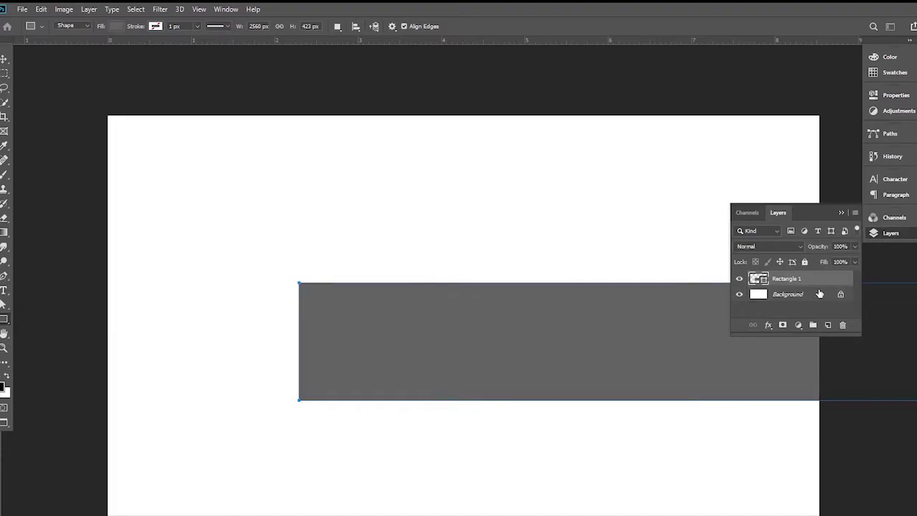
pyautogui.click(840, 297)
pyautogui.click(808, 279)
pyautogui.keyDown('ctrl'); pyautogui.click(758, 295); pyautogui.keyUp('ctrl')
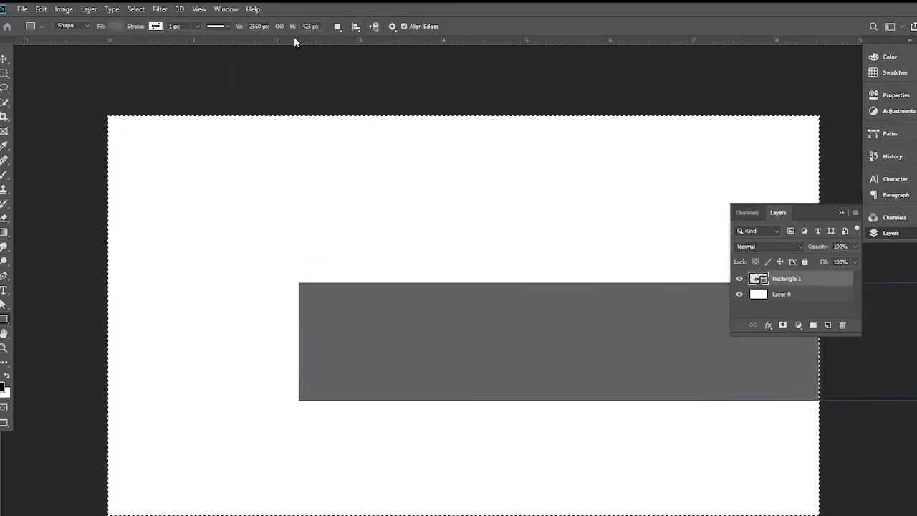
pyautogui.click(4, 60)
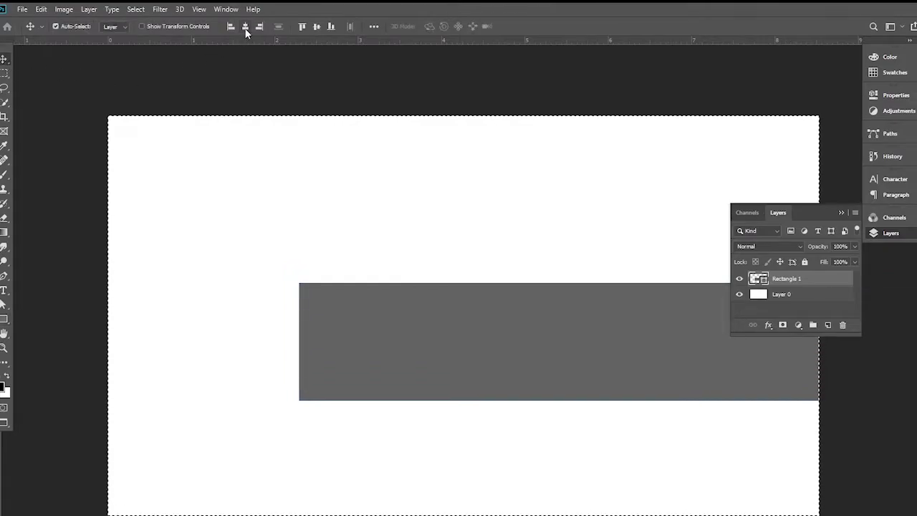
pyautogui.click(245, 25)
pyautogui.click(316, 25)
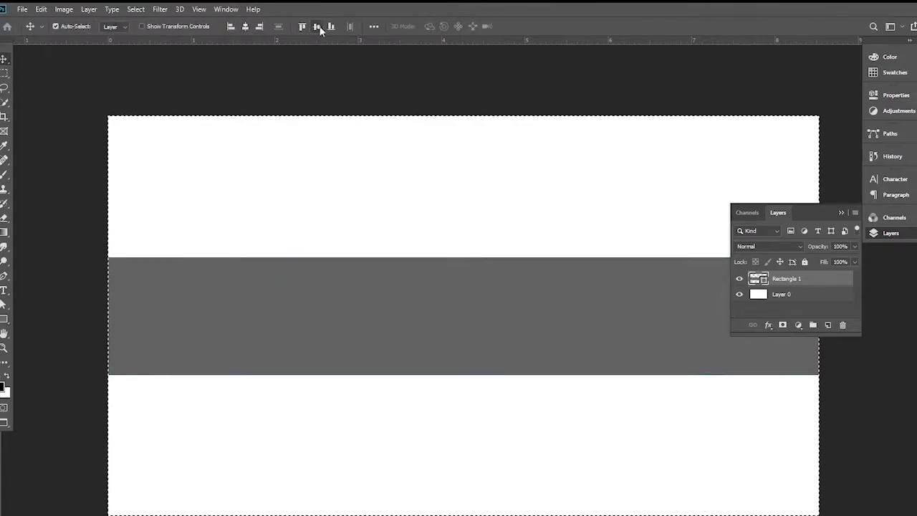
pyautogui.click(841, 212)
pyautogui.hotkey('ctrl', 'd')
# Place horizontal guides along the upper and lower edges of the gray rectangle.
pyautogui.moveTo(12, 462)
pyautogui.mouseDown()
pyautogui.moveTo(96, 457)
pyautogui.moveTo(1, 473)
pyautogui.mouseUp()
pyautogui.moveTo(360, 44); pyautogui.dragTo(380, 255)
pyautogui.moveTo(358, 43); pyautogui.dragTo(376, 374)
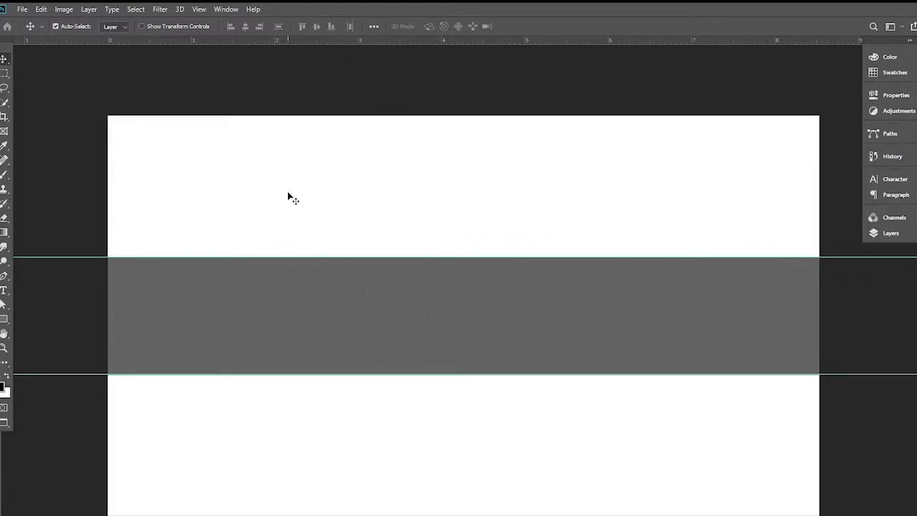
# Create a second rectangle shape 1855 px wide and 423 px high.
pyautogui.click(4, 319)
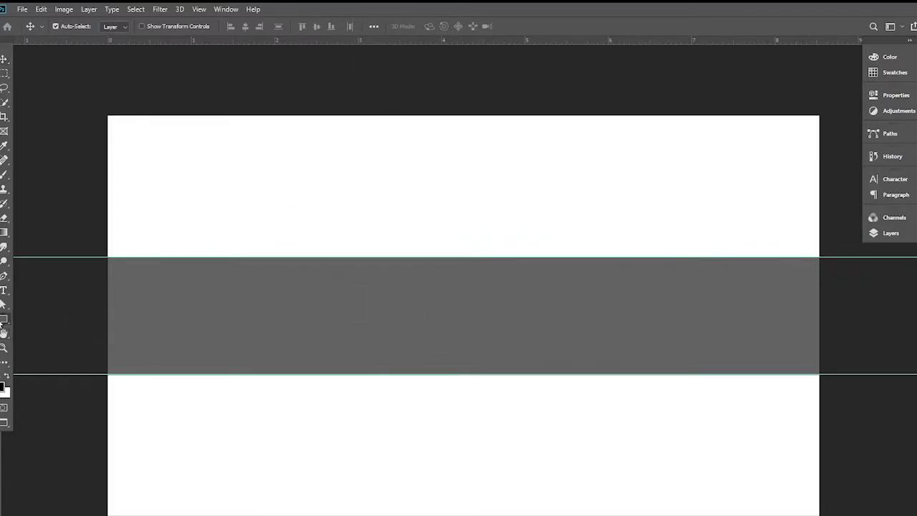
pyautogui.click(298, 177)
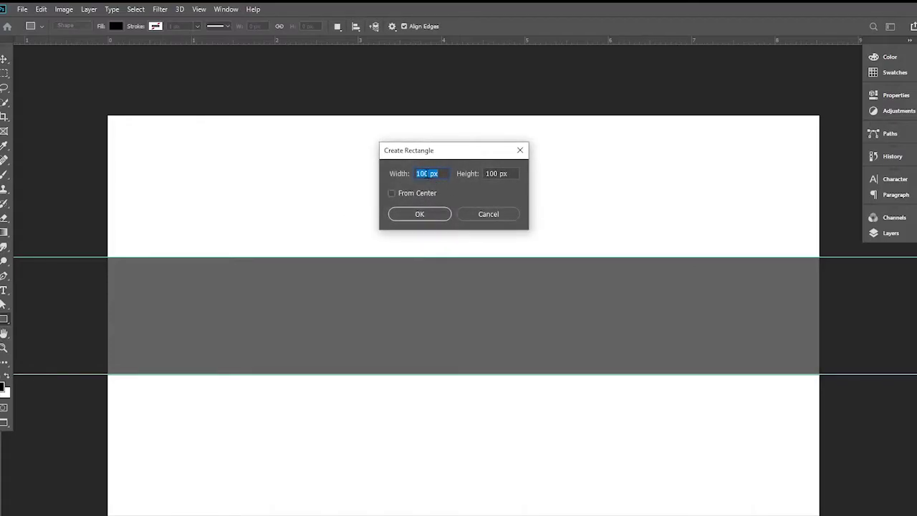
pyautogui.moveTo(499, 174); pyautogui.dragTo(483, 174)
pyautogui.click(420, 214)
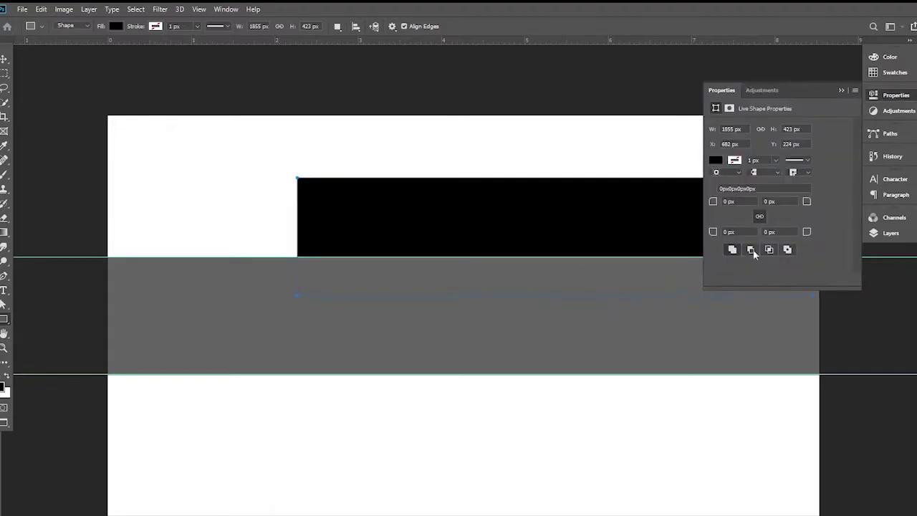
# Fill the 1855 px wide rectangle with a darker gray and move its layer above Rectangle 1.
pyautogui.click(718, 159)
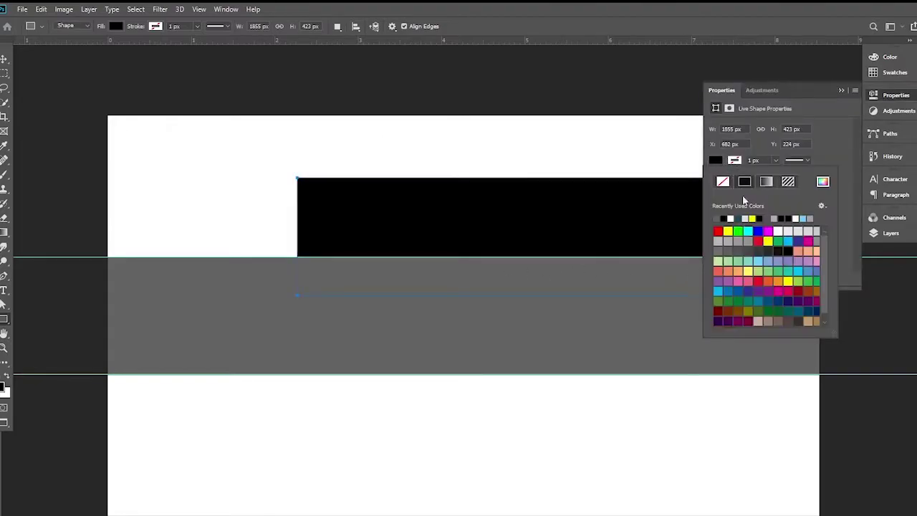
pyautogui.click(757, 251)
pyautogui.click(841, 91)
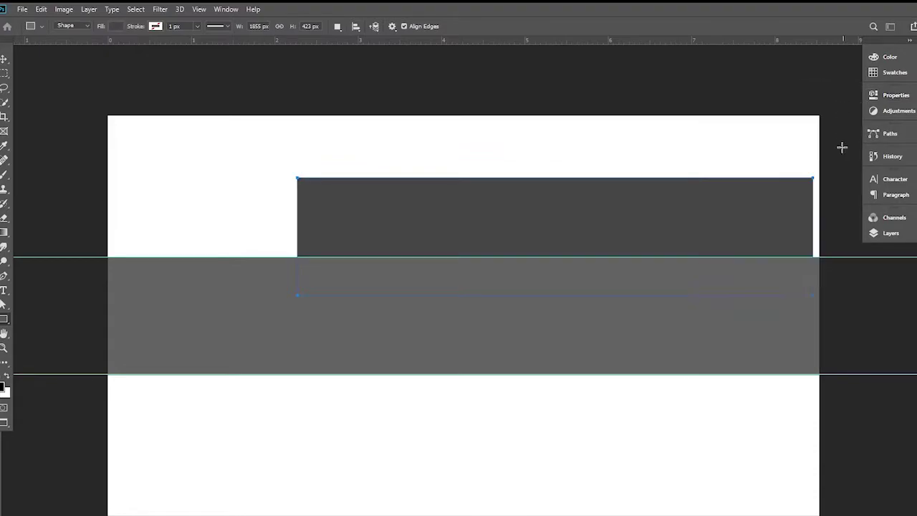
pyautogui.click(883, 235)
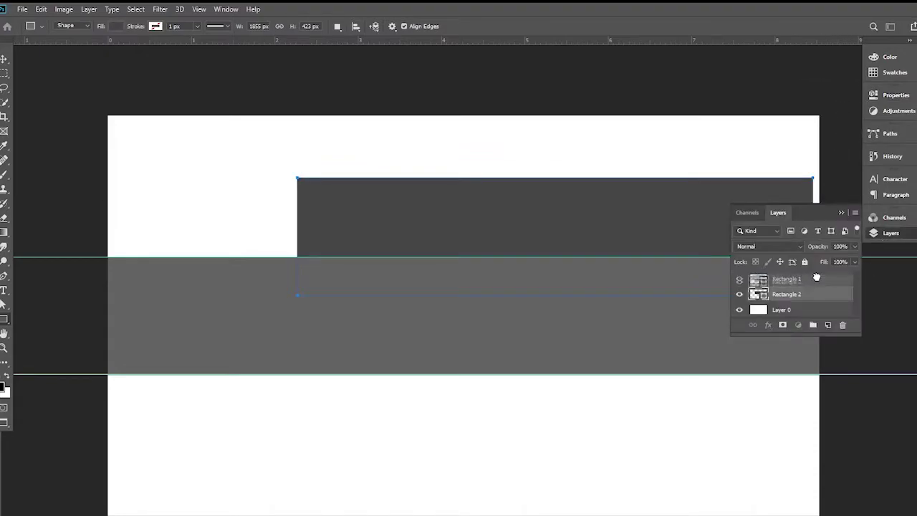
pyautogui.moveTo(819, 293); pyautogui.dragTo(817, 275)
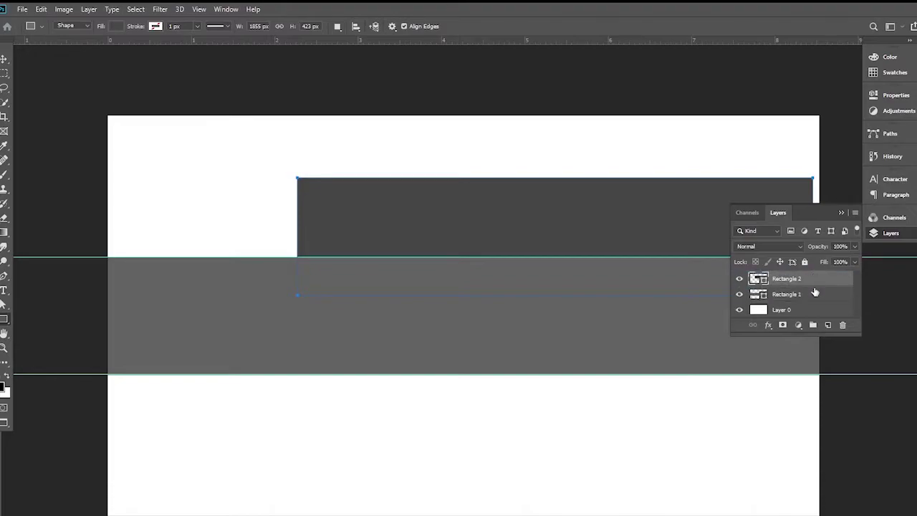
# Center the 1855 px wide rectangle on the canvas and place vertical guides along both of its side edges.
pyautogui.click(2, 60)
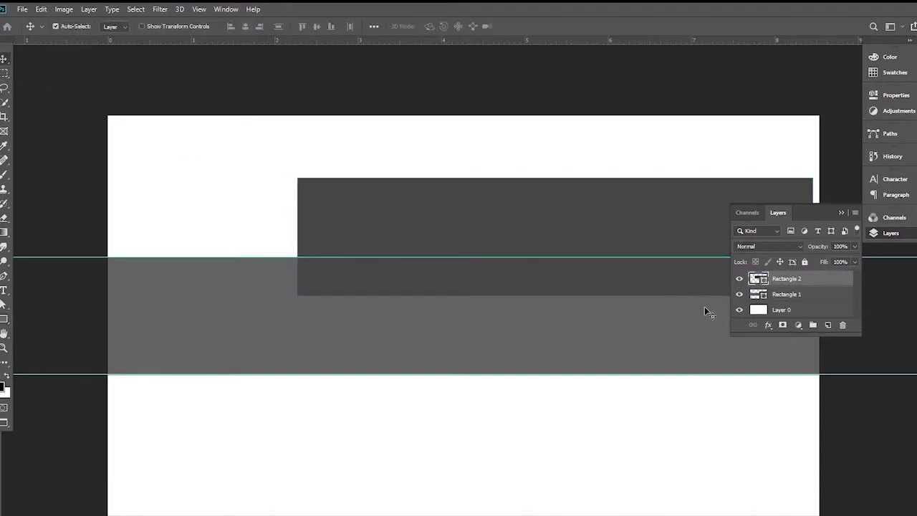
pyautogui.keyDown('ctrl'); pyautogui.click(760, 311); pyautogui.keyUp('ctrl')
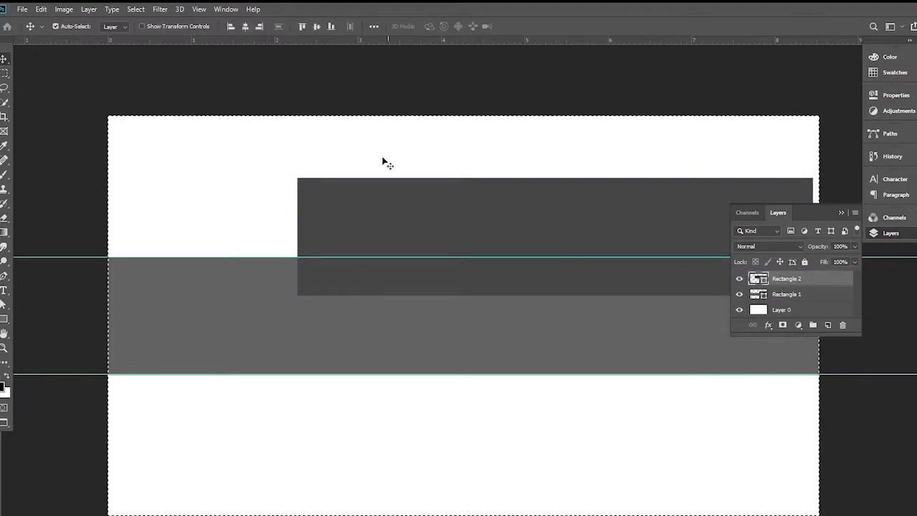
pyautogui.click(246, 28)
pyautogui.click(317, 27)
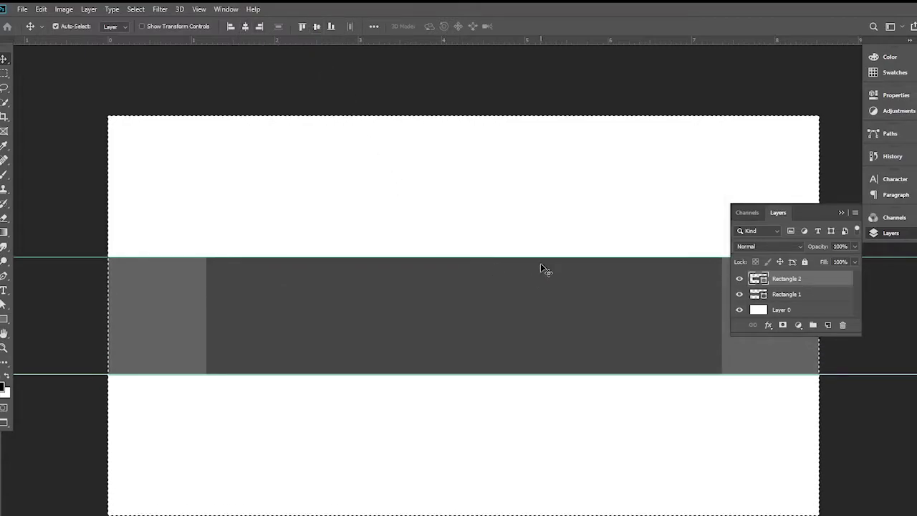
pyautogui.hotkey('ctrl', 'd')
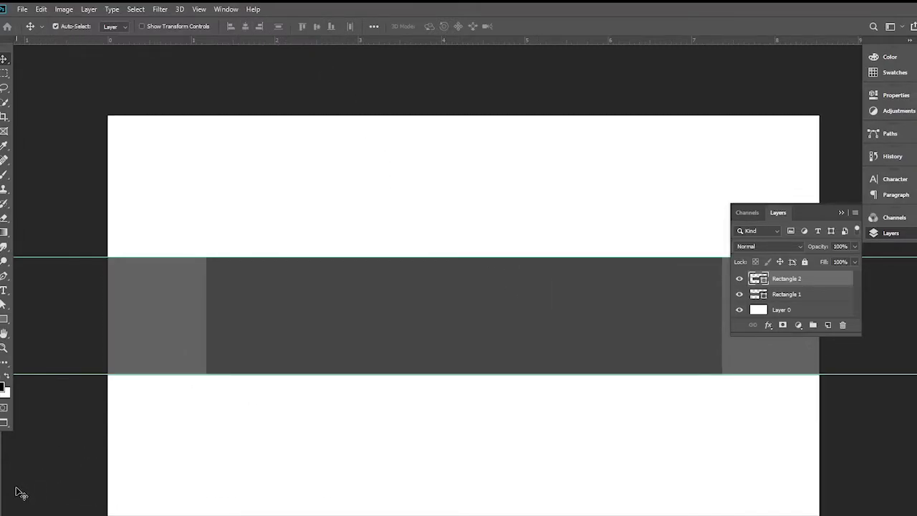
pyautogui.moveTo(15, 495); pyautogui.dragTo(205, 472)
pyautogui.moveTo(14, 495); pyautogui.dragTo(721, 469)
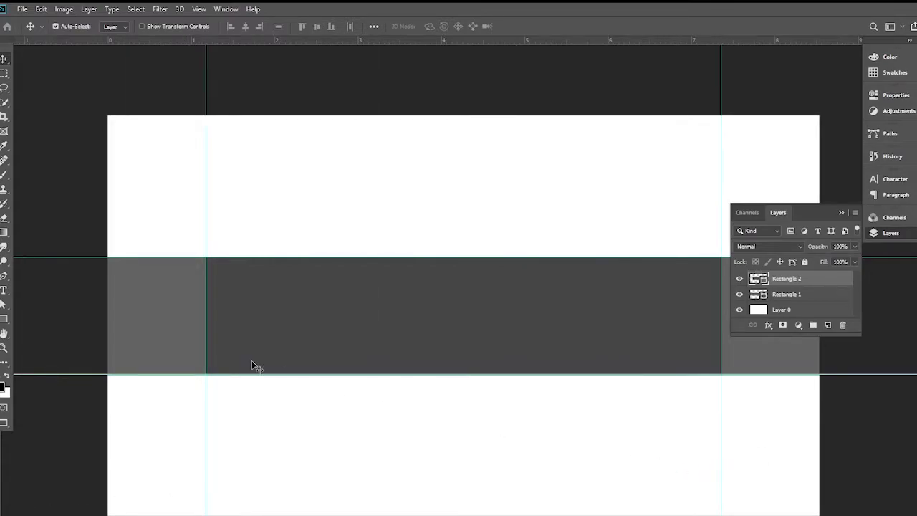
# Deselect the second rectangle and create a separate black rectangle 1546 px wide and 423 px high.
pyautogui.click(4, 319)
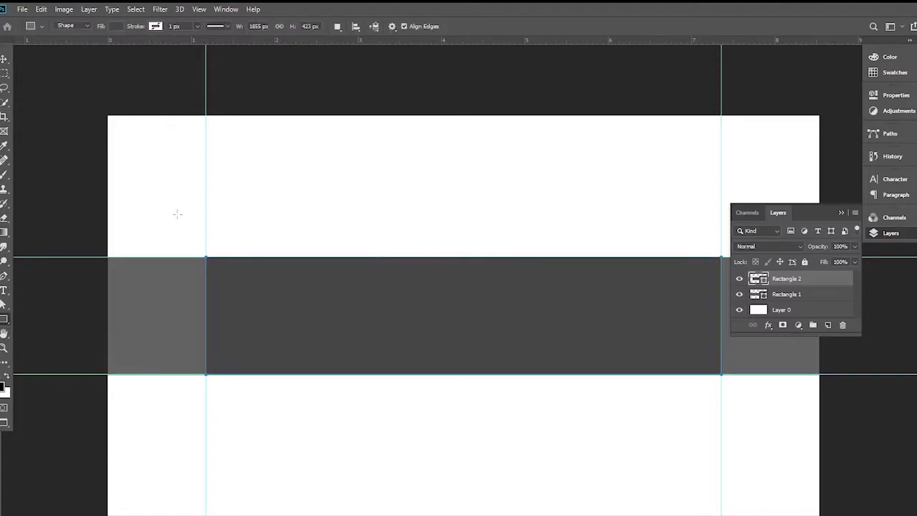
pyautogui.click(7, 61)
pyautogui.click(36, 141)
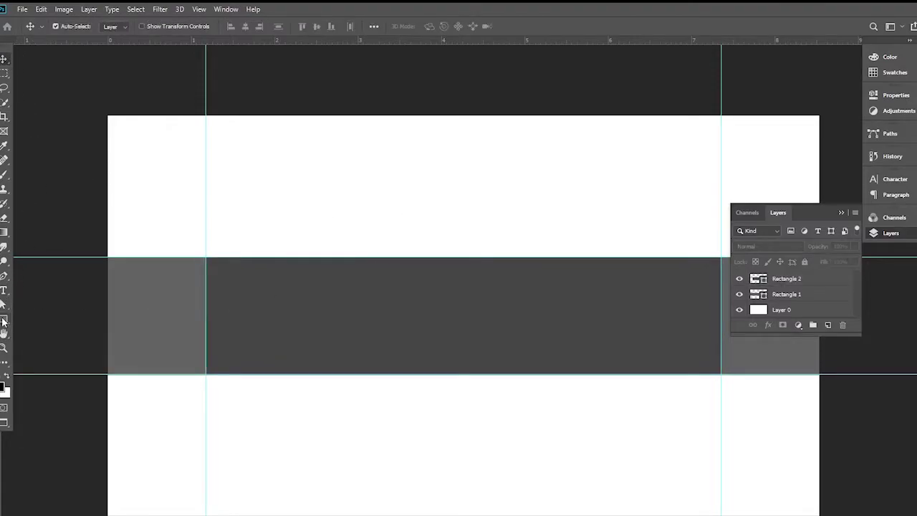
pyautogui.click(3, 319)
pyautogui.click(408, 198)
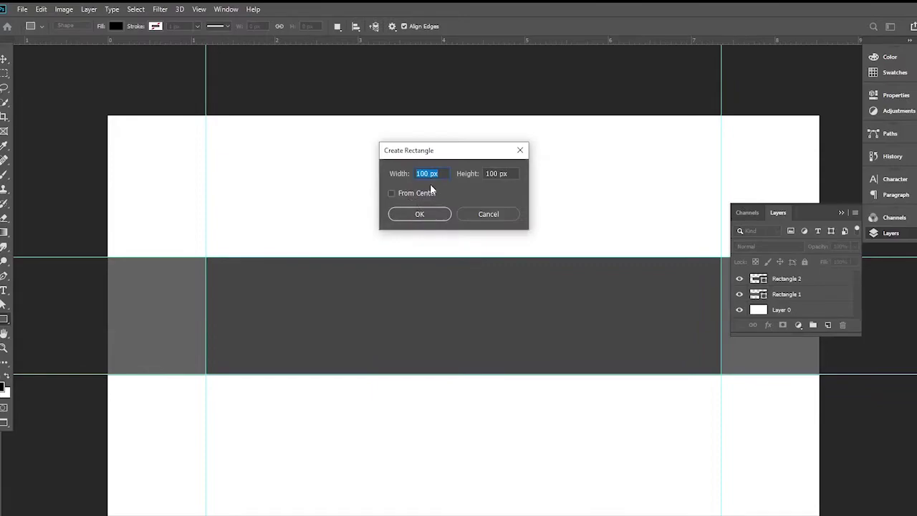
pyautogui.moveTo(498, 172); pyautogui.dragTo(475, 172)
pyautogui.write('423')
pyautogui.write('15')
pyautogui.write('46')
pyautogui.press('Return')
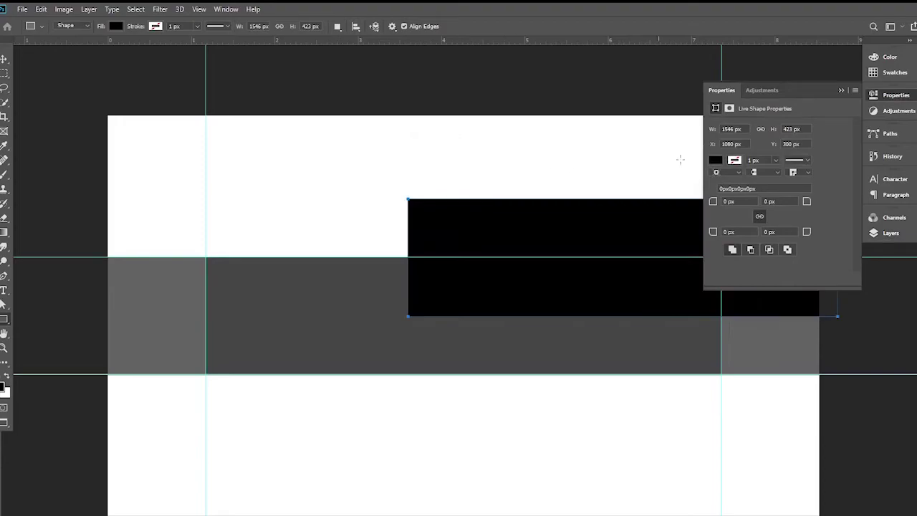
pyautogui.click(842, 91)
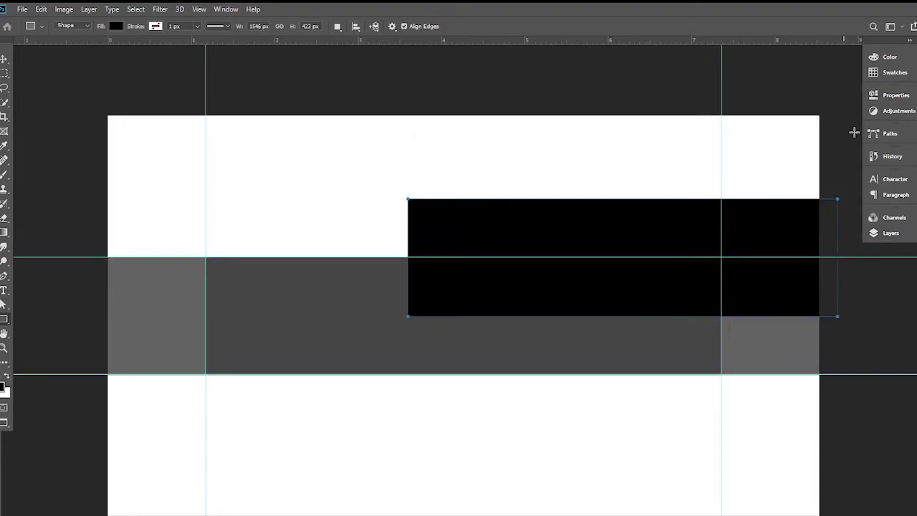
# Center the black 1546 px wide rectangle on the canvas and place vertical guides along both of its side edges.
pyautogui.click(896, 234)
pyautogui.scroll(-1, 761, 307)
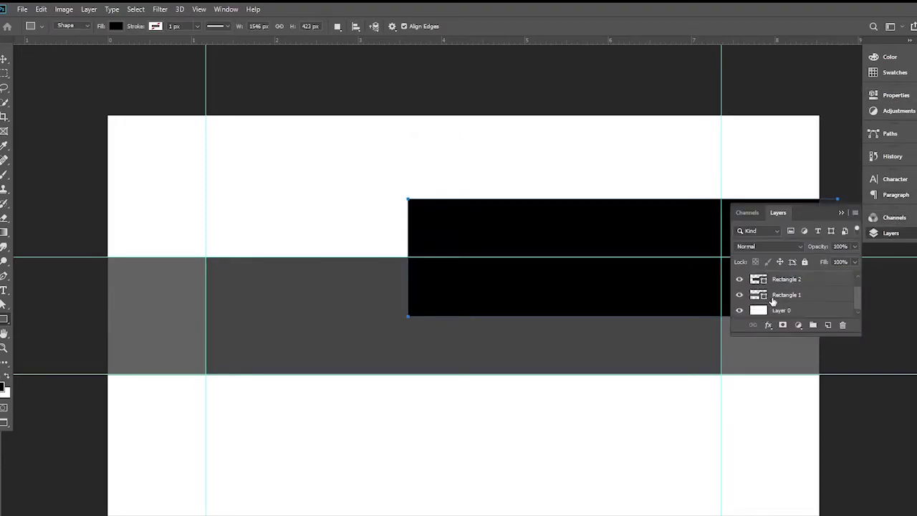
pyautogui.keyDown('ctrl'); pyautogui.click(758, 310); pyautogui.keyUp('ctrl')
pyautogui.press('v')
pyautogui.click(245, 26)
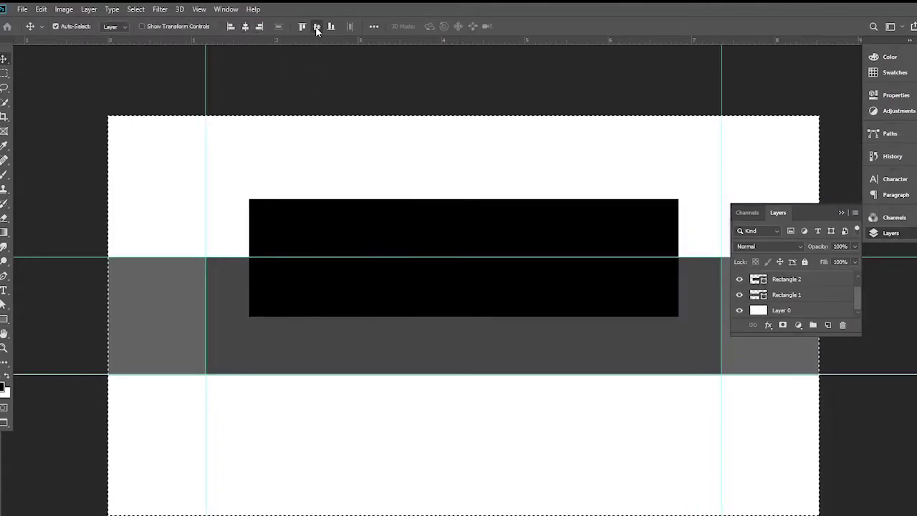
pyautogui.click(316, 26)
pyautogui.hotkey('ctrl', 'd')
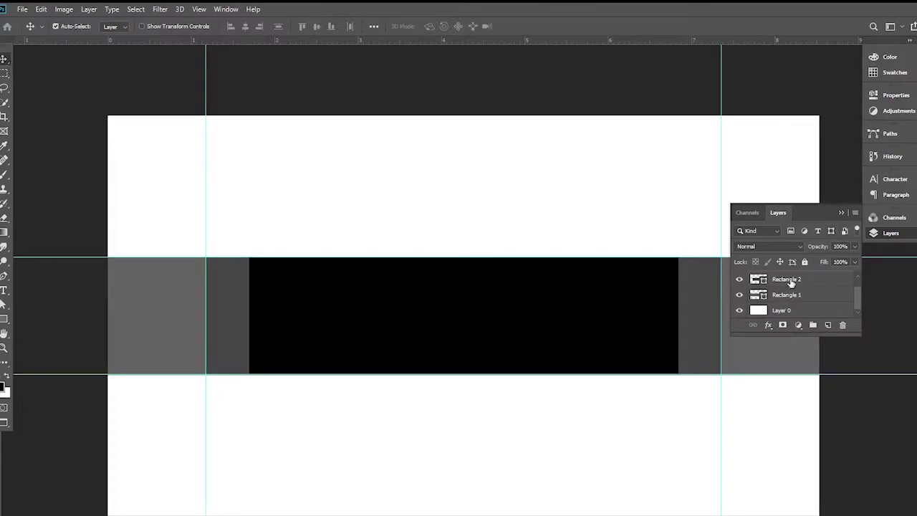
pyautogui.moveTo(2, 473); pyautogui.dragTo(248, 467)
pyautogui.moveTo(2, 509); pyautogui.dragTo(678, 506)
# Delete the three rectangle layers and lock Layer 0, keeping the guides.
pyautogui.hotkey('ctrl', 'j')
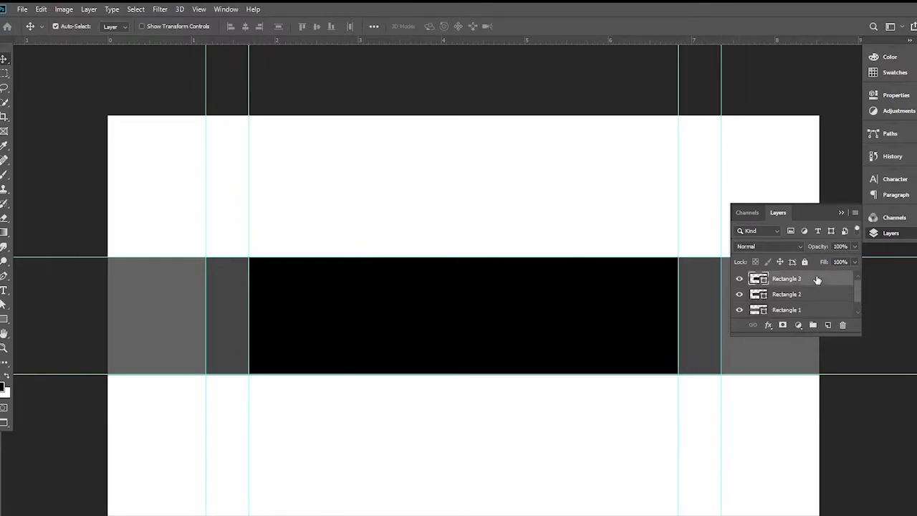
pyautogui.keyDown('shift'); pyautogui.click(817, 309); pyautogui.keyUp('shift')
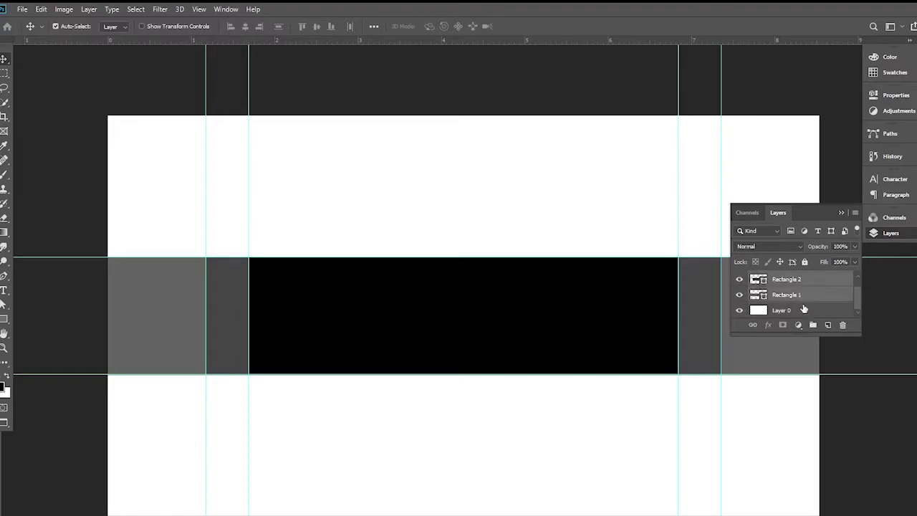
pyautogui.press('Delete')
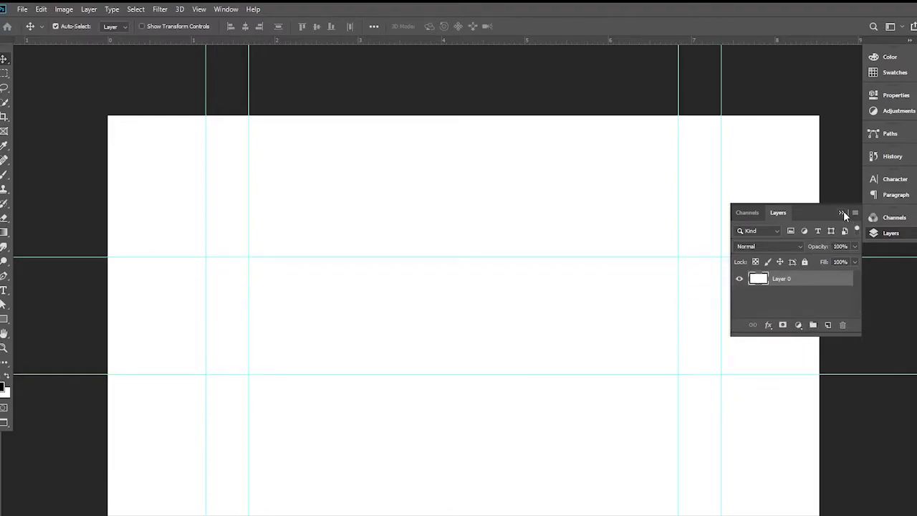
pyautogui.click(805, 262)
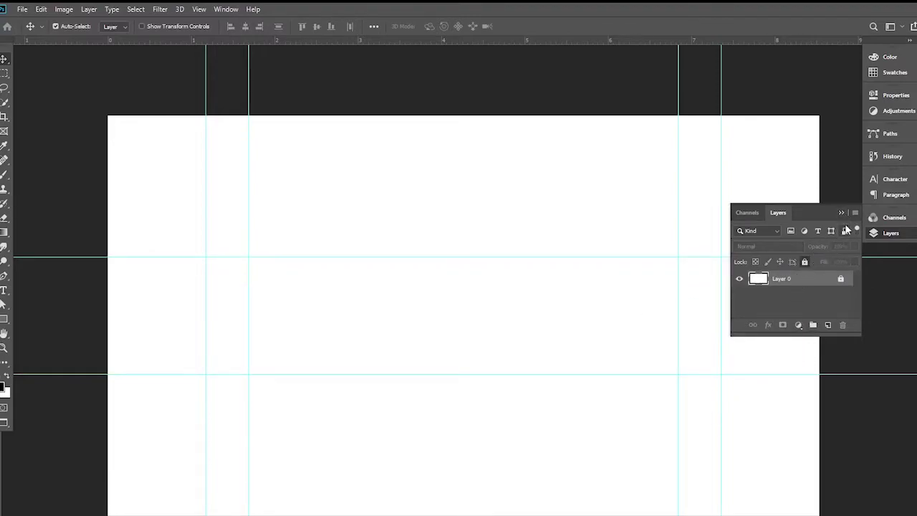
pyautogui.click(841, 213)
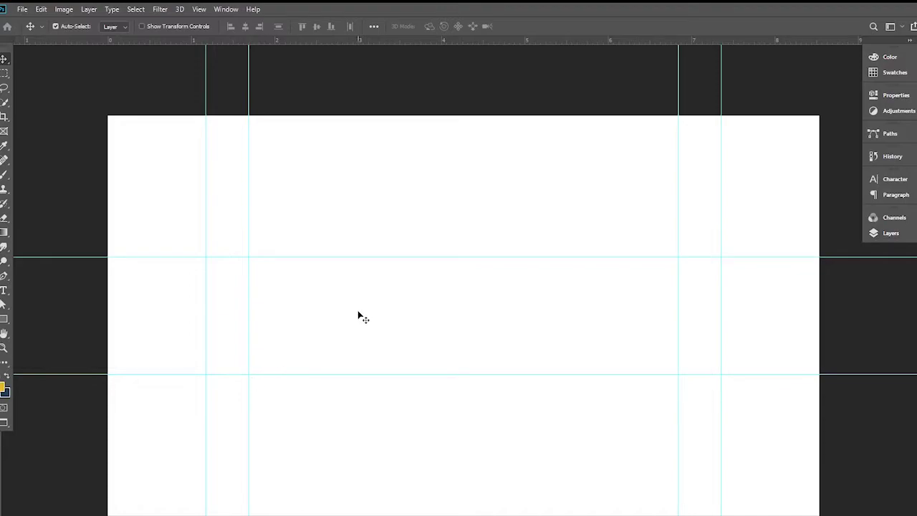
# Draw a slanted Pen edge about 2944 px wide and 670 px high across the canvas, adjusting its ends to pass diagonally opposite guide intersections.
pyautogui.moveTo(374, 310); pyautogui.dragTo(366, 309)
pyautogui.moveTo(3, 283); pyautogui.dragTo(51, 278)
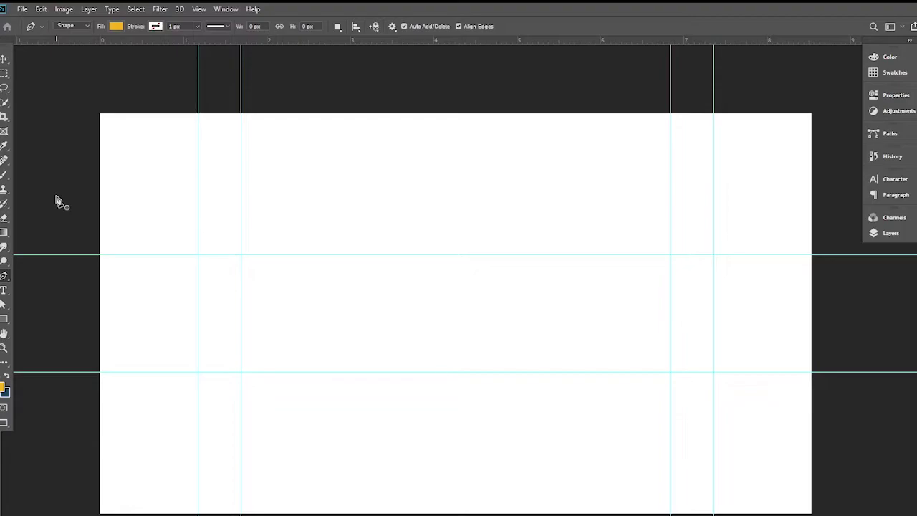
pyautogui.click(52, 197)
pyautogui.click(860, 415)
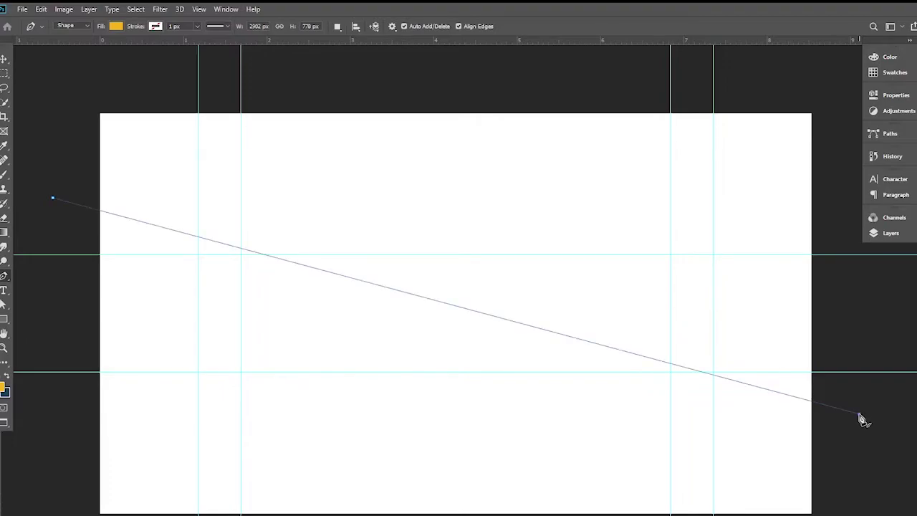
pyautogui.moveTo(860, 414)
pyautogui.mouseDown()
pyautogui.moveTo(859, 423)
pyautogui.moveTo(862, 413)
pyautogui.mouseUp()
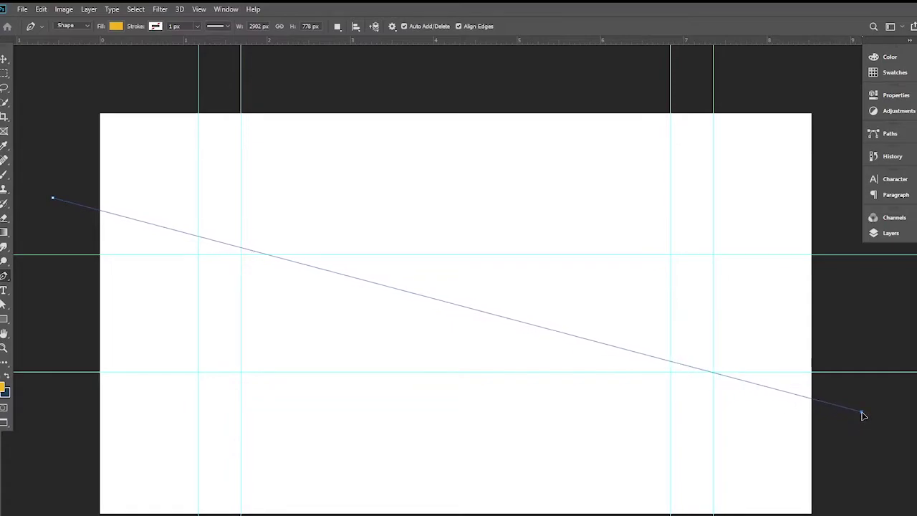
pyautogui.moveTo(52, 198); pyautogui.dragTo(44, 218)
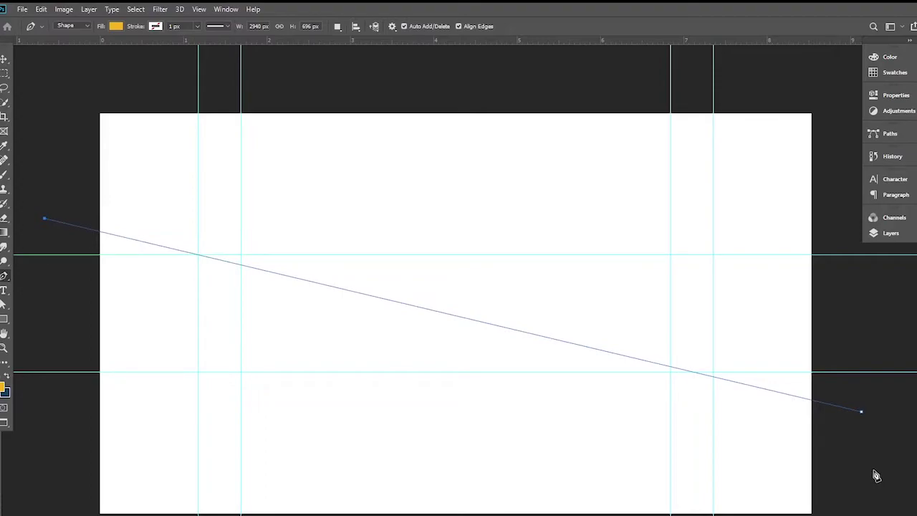
pyautogui.moveTo(863, 412); pyautogui.dragTo(862, 409)
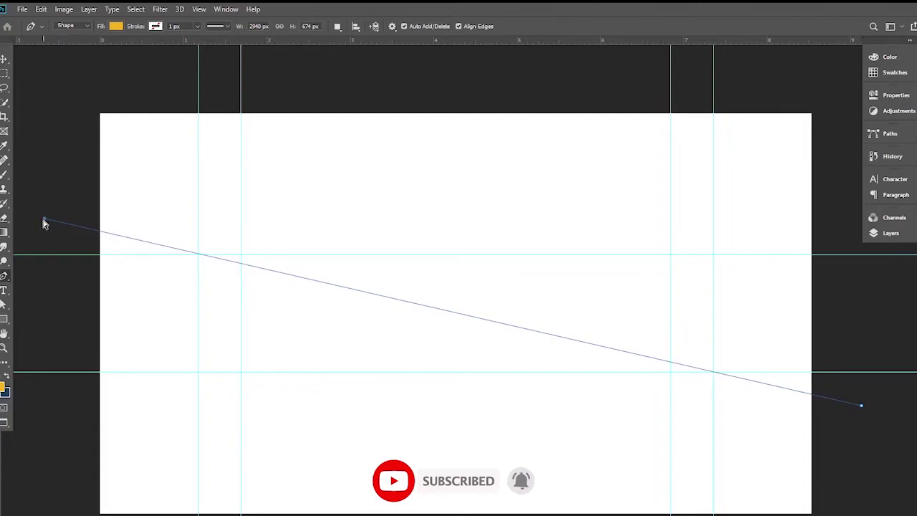
pyautogui.moveTo(43, 223); pyautogui.dragTo(41, 220)
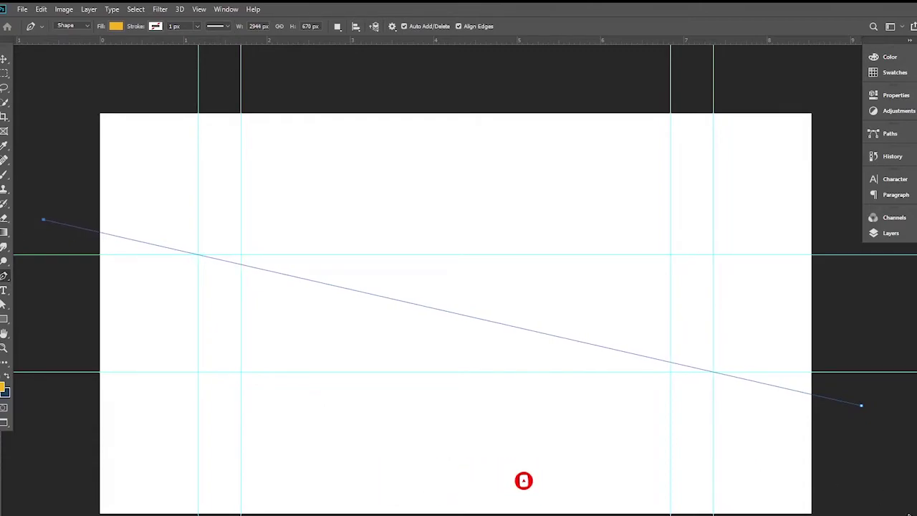
# Close the Pen outline below the canvas so the yellow shape fills everything beneath the slanted edge.
pyautogui.click(862, 515)
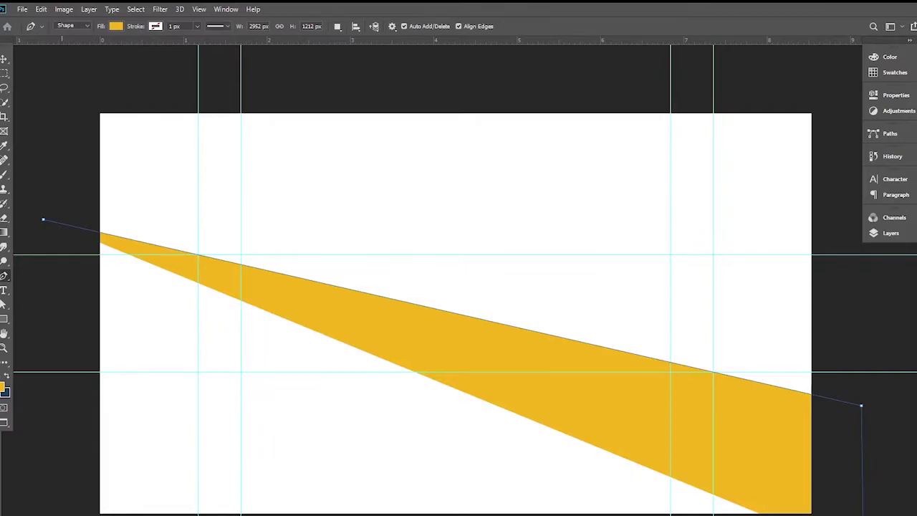
pyautogui.click(60, 515)
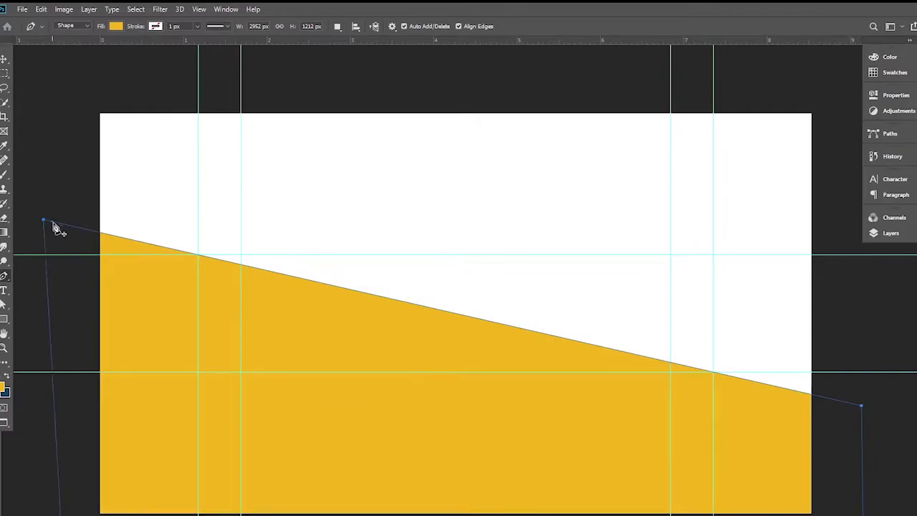
pyautogui.click(4, 58)
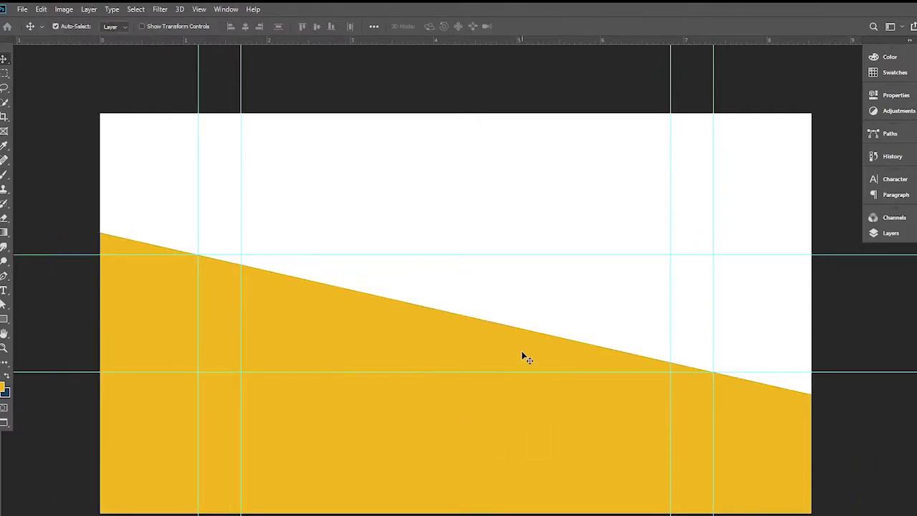
# Duplicate the yellow Shape 1 layer.
pyautogui.click(891, 233)
pyautogui.click(793, 283)
pyautogui.hotkey('ctrl', 'j')
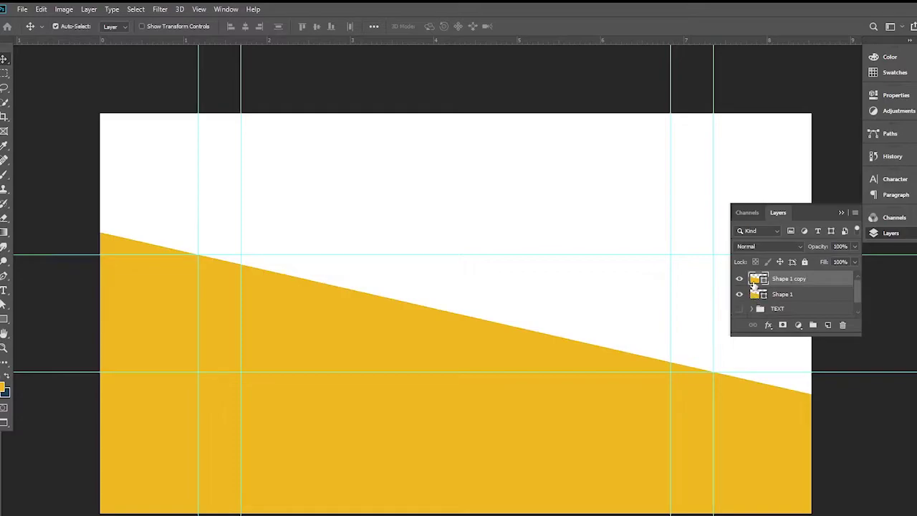
# Recolour the duplicate shape to the darker yellow f5ab1b and shift it down to leave a lighter diagonal strip.
pyautogui.doubleClick(757, 279)
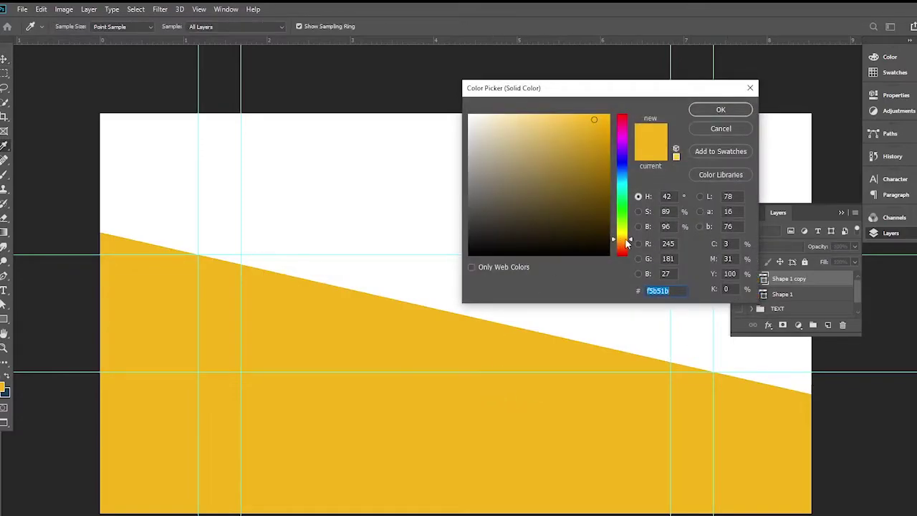
pyautogui.moveTo(626, 241); pyautogui.dragTo(626, 242)
pyautogui.press('Return')
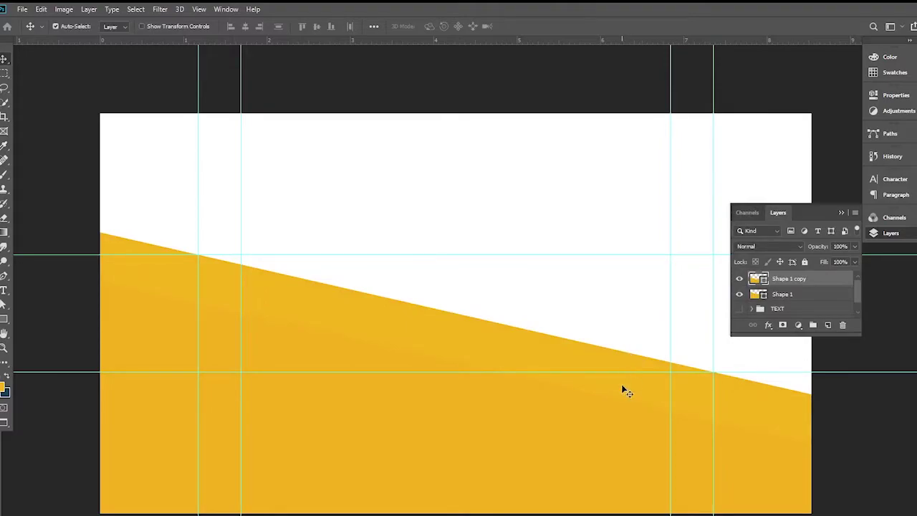
pyautogui.doubleClick(753, 282)
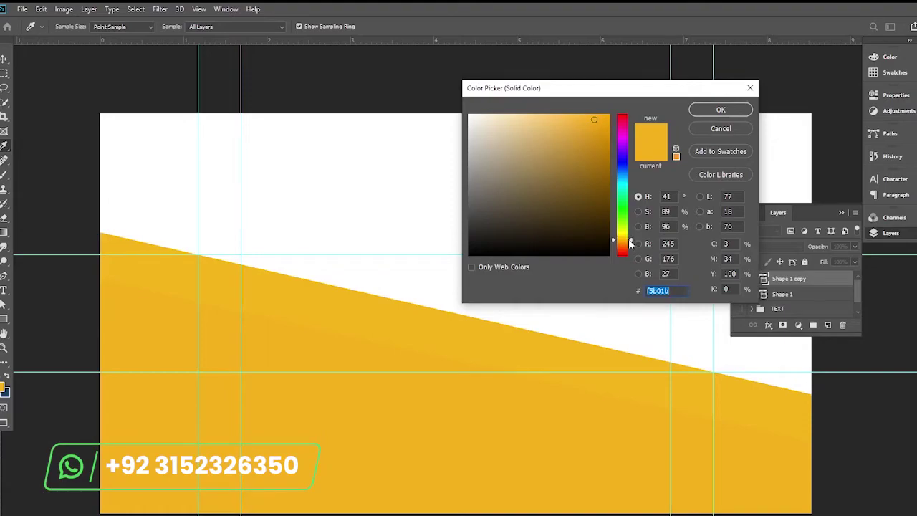
pyautogui.write('f5ab1b')
pyautogui.click(718, 110)
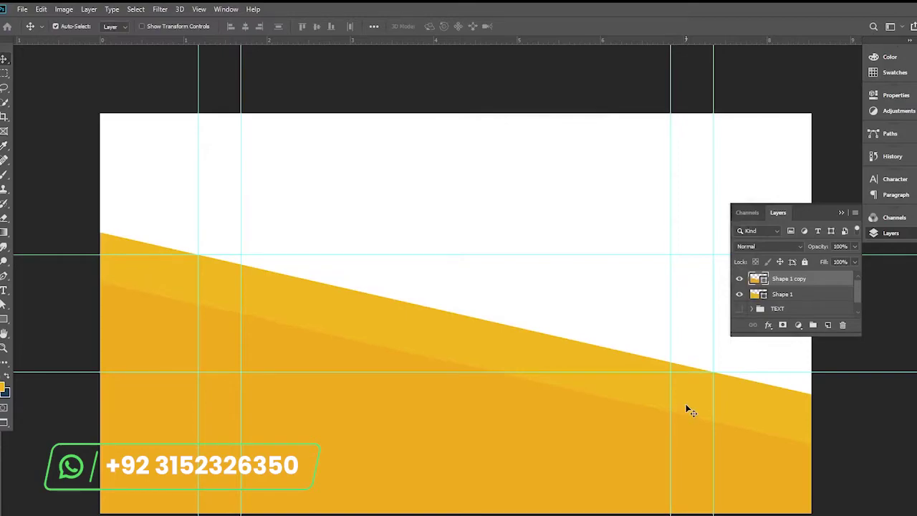
# Group the two yellow shape layers and duplicate the group.
pyautogui.click(787, 295)
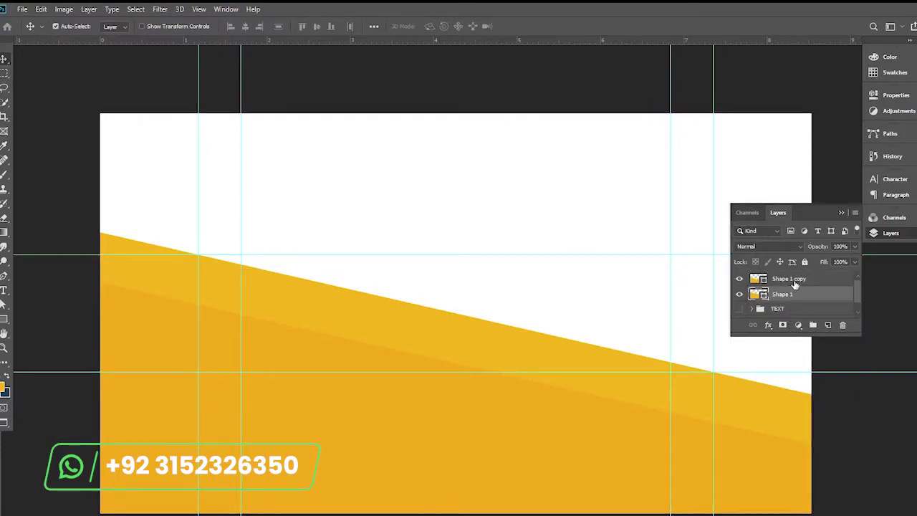
pyautogui.keyDown('shift'); pyautogui.click(794, 281); pyautogui.keyUp('shift')
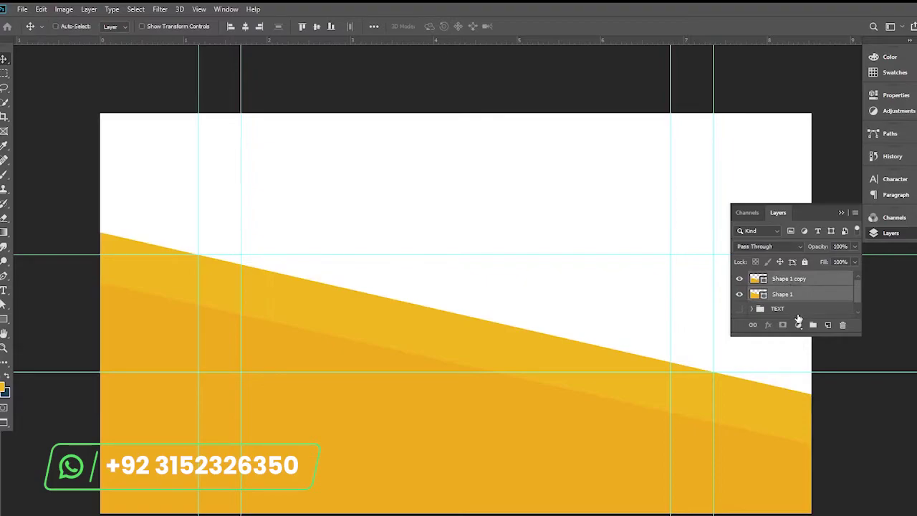
pyautogui.hotkey('ctrl', 'g')
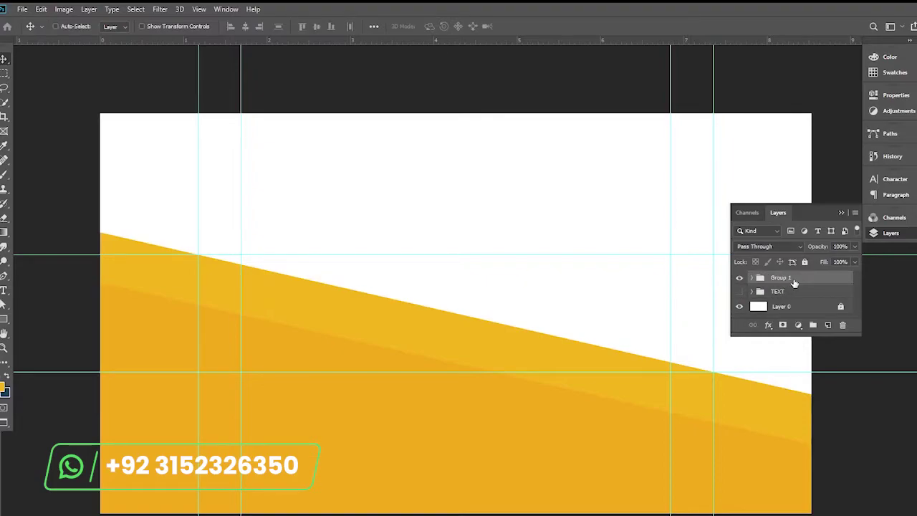
pyautogui.hotkey('ctrl', 'j')
pyautogui.moveTo(626, 402); pyautogui.dragTo(635, 398)
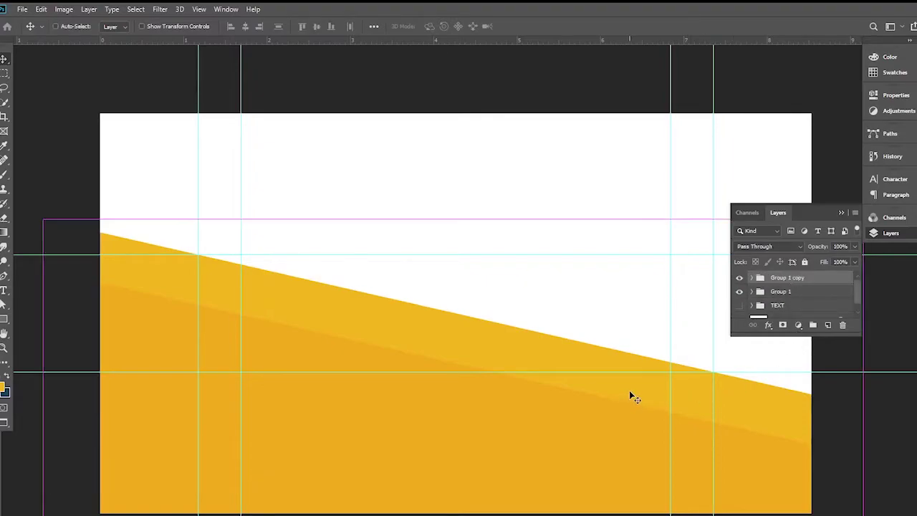
# Flip the duplicate group horizontally and vertically, and move it up to Y 360 px to meet the original group's slanted edge.
pyautogui.hotkey('ctrl', 't')
pyautogui.rightClick(424, 347)
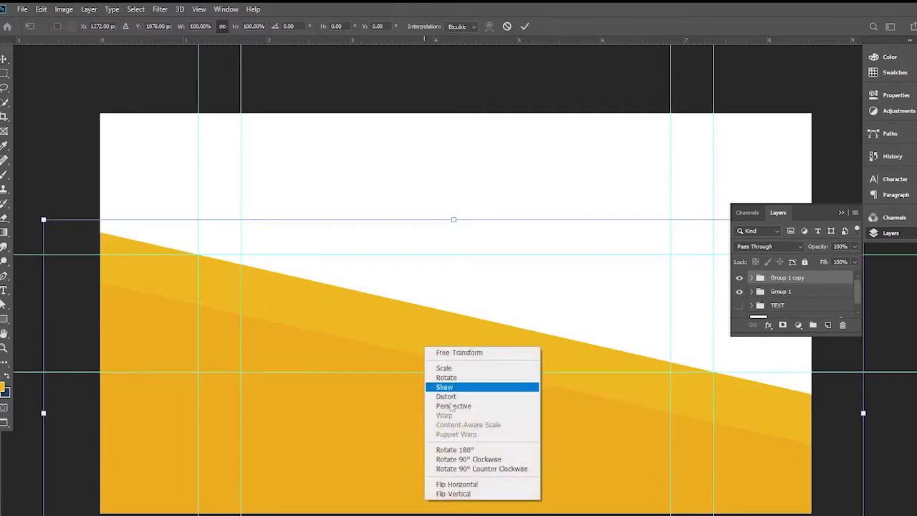
pyautogui.click(456, 485)
pyautogui.rightClick(419, 346)
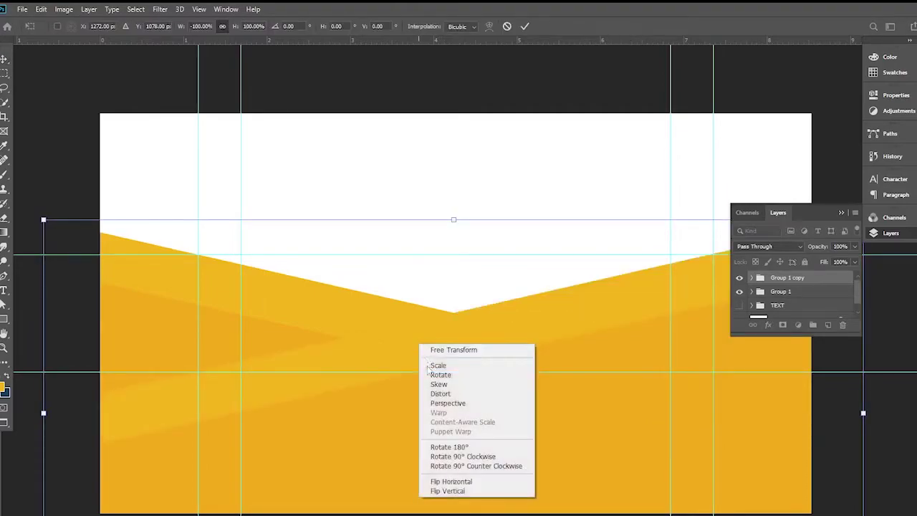
pyautogui.click(456, 490)
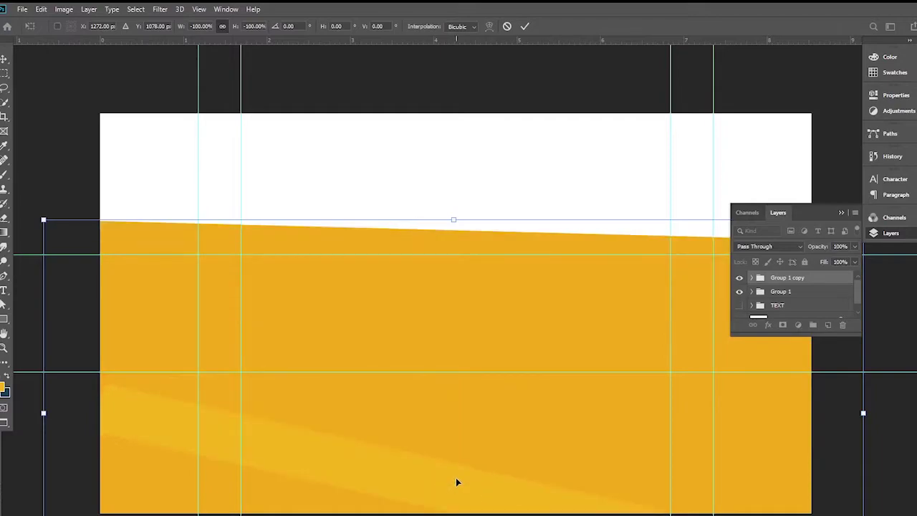
pyautogui.moveTo(455, 450); pyautogui.dragTo(454, 426)
pyautogui.moveTo(455, 367); pyautogui.dragTo(476, 252)
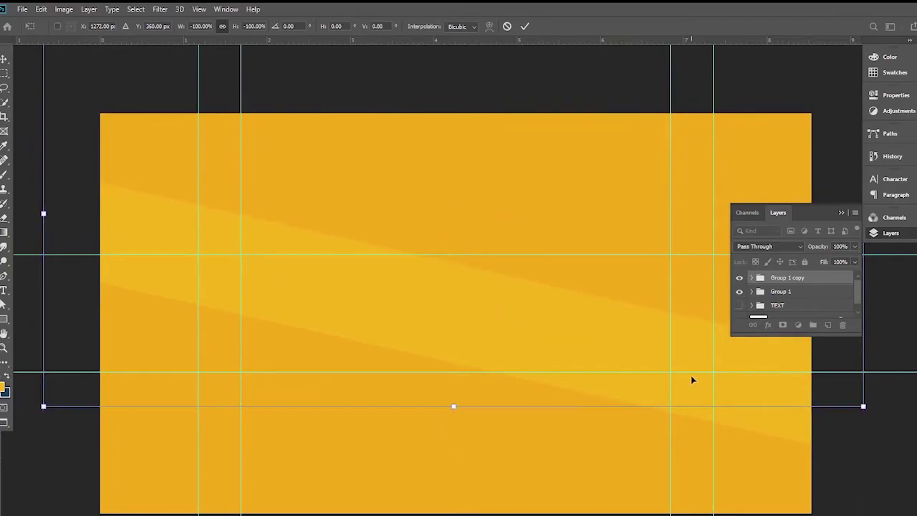
pyautogui.press('Return')
# Recolour both shapes in the duplicate group to dark blue 163f58.
pyautogui.click(658, 324)
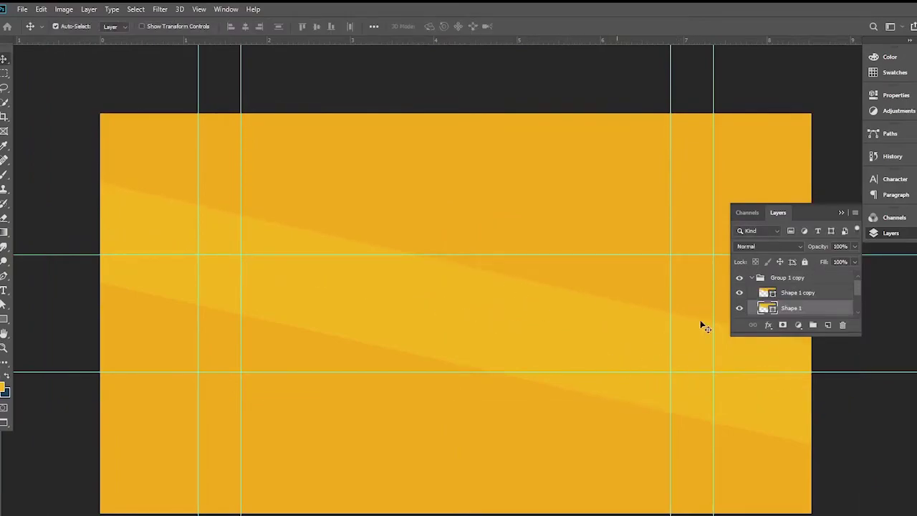
pyautogui.doubleClick(769, 308)
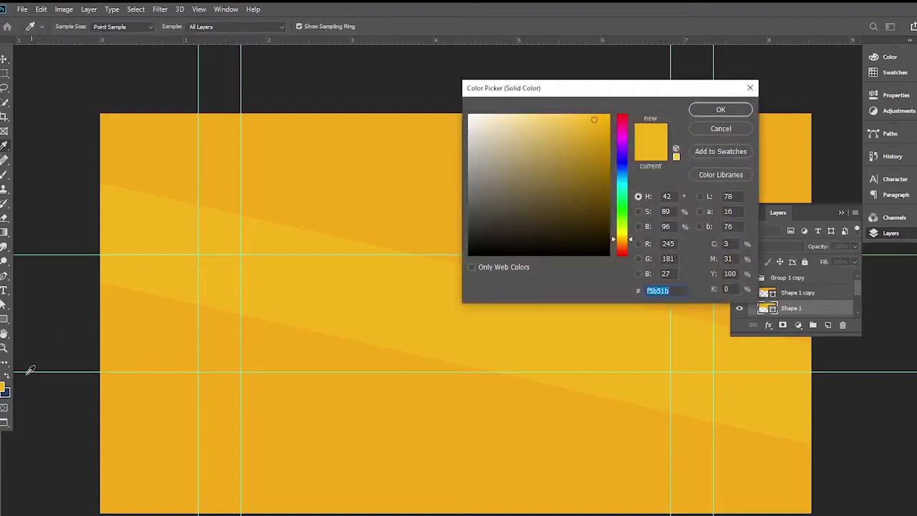
pyautogui.write('163f58')
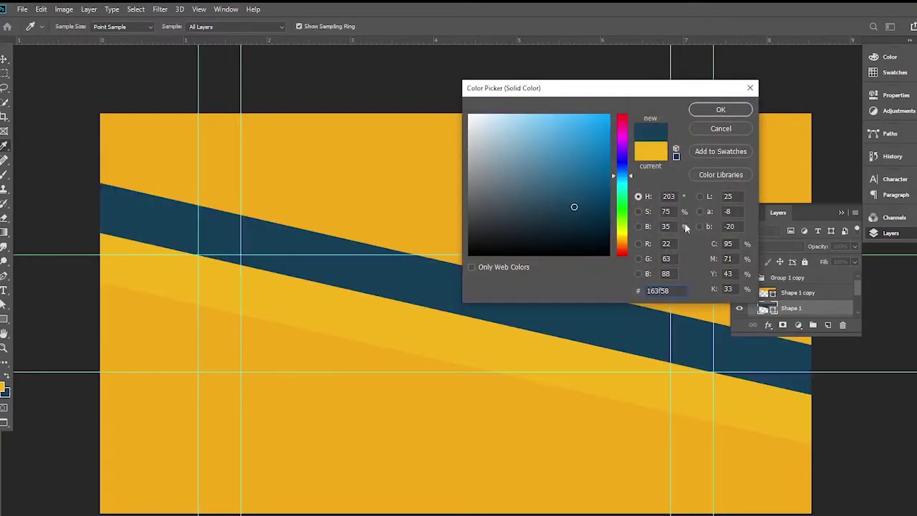
pyautogui.click(718, 112)
pyautogui.click(797, 292)
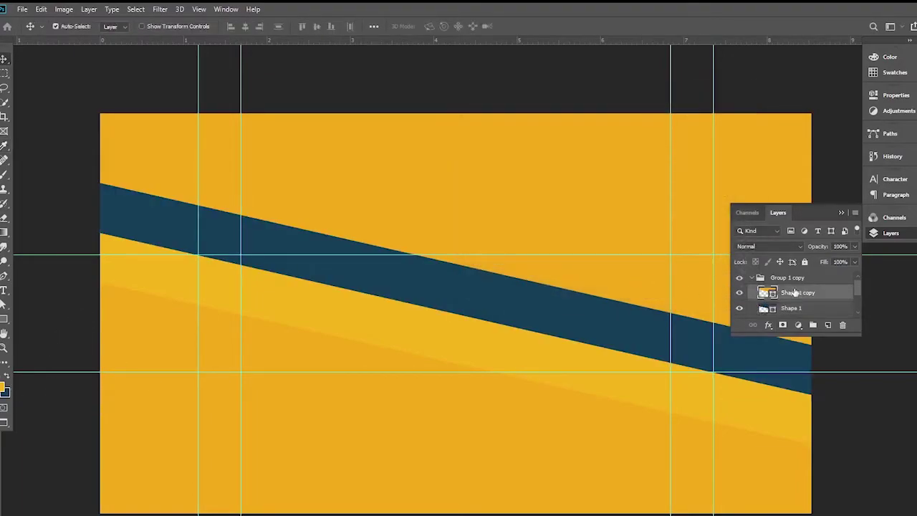
pyautogui.doubleClick(766, 292)
pyautogui.write('163f58')
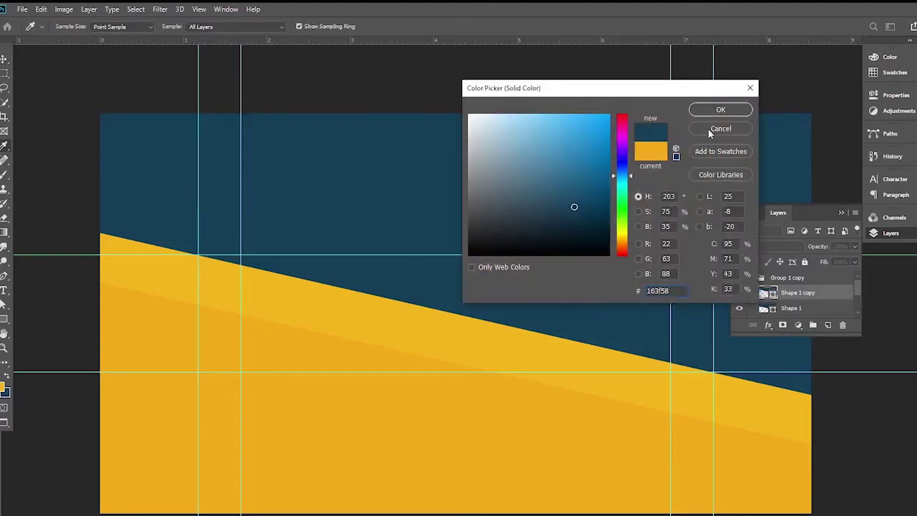
pyautogui.press('Return')
# Set Shape 1 in the duplicate group to the lighter blue 1a4c6a.
pyautogui.click(791, 309)
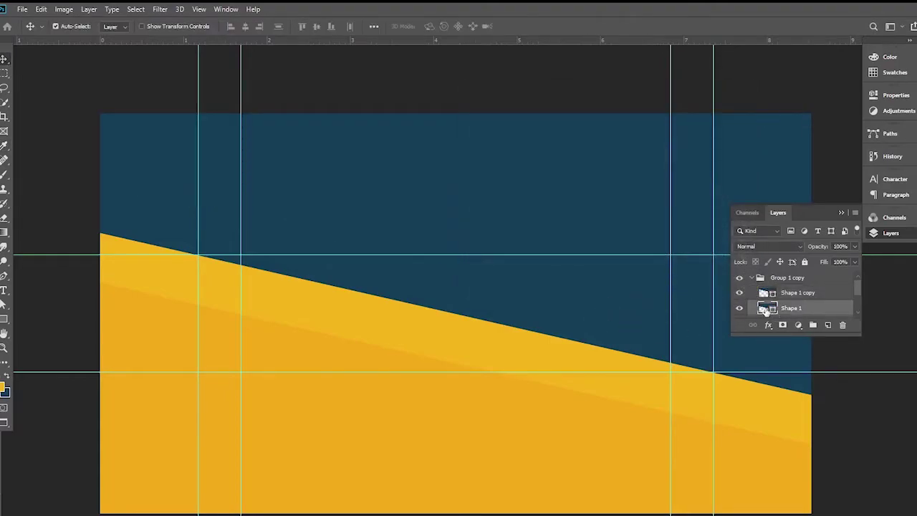
pyautogui.doubleClick(765, 309)
pyautogui.moveTo(581, 227); pyautogui.dragTo(576, 197)
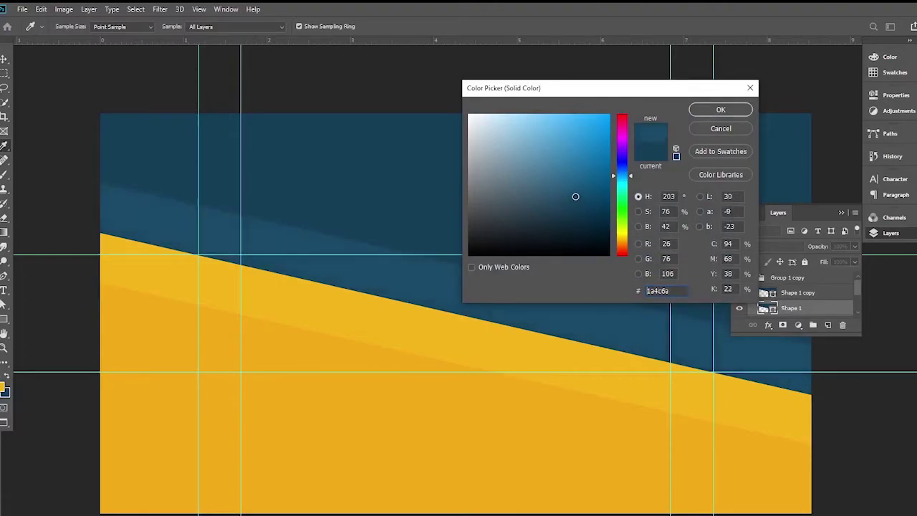
pyautogui.click(720, 110)
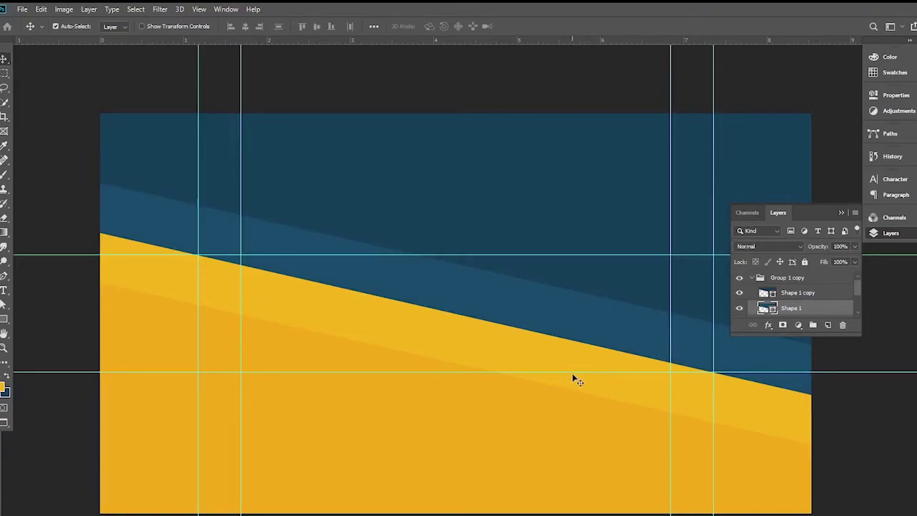
# Nudge the dark blue shape up slightly to widen the lighter blue diagonal strip.
pyautogui.click(608, 284)
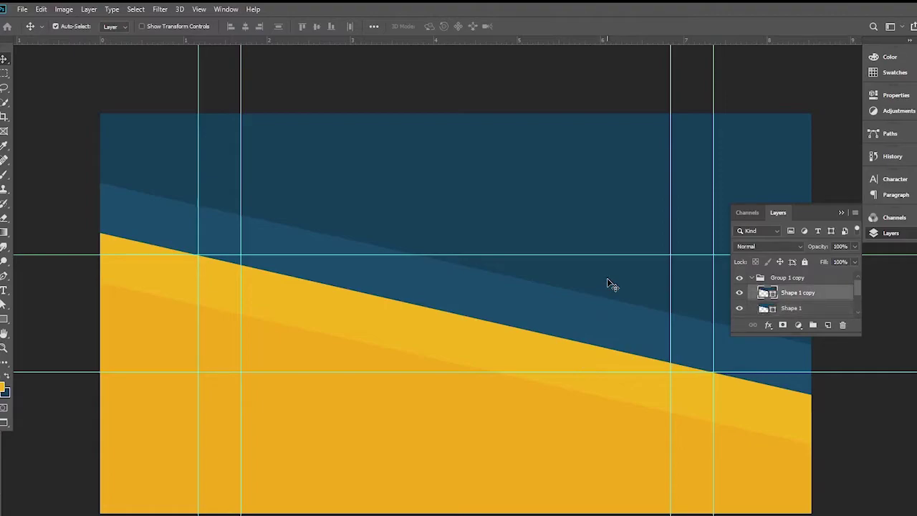
pyautogui.press('Up')
pyautogui.press('Up')
pyautogui.press('Up')
pyautogui.press('Up')
pyautogui.press('Up')
pyautogui.press('Up')
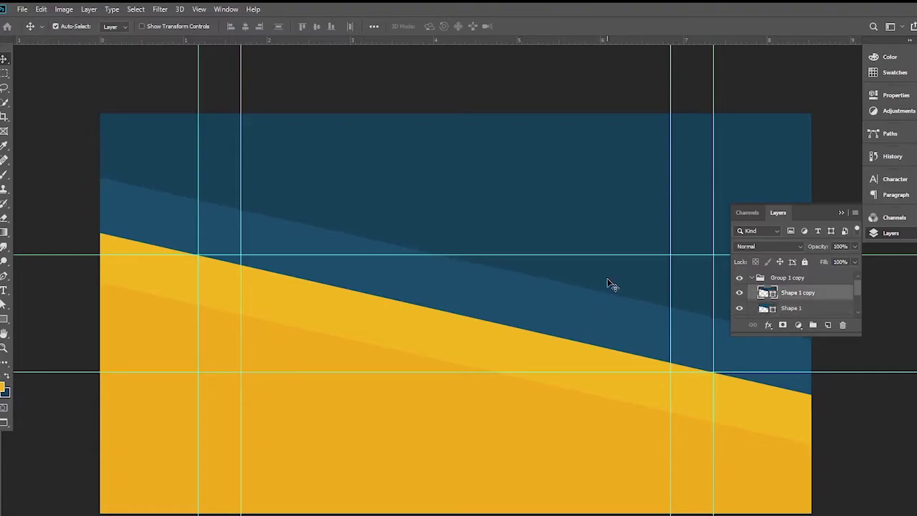
# Move the darker yellow shape down slightly to widen the lighter yellow strip, and collapse Group 1.
pyautogui.click(320, 361)
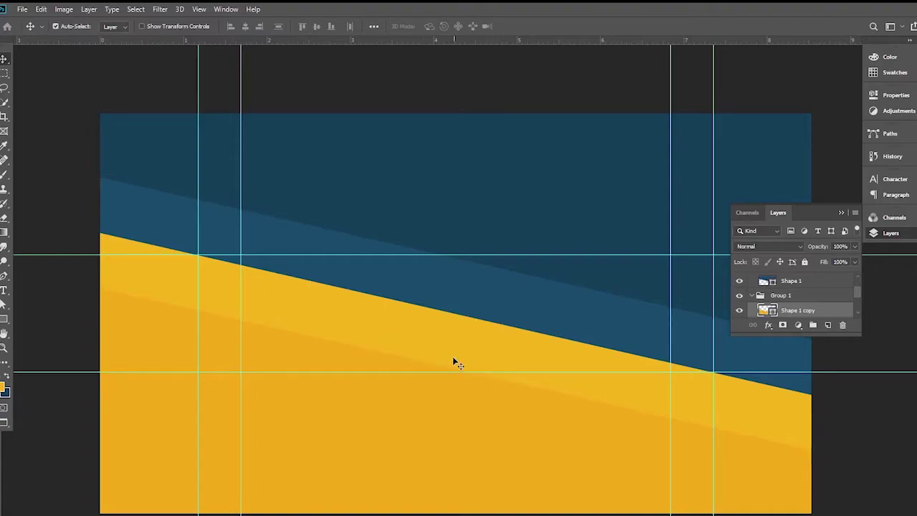
pyautogui.hotkey('ctrl', '+')
pyautogui.hotkey('ctrl', '-')
pyautogui.moveTo(438, 346); pyautogui.dragTo(429, 341)
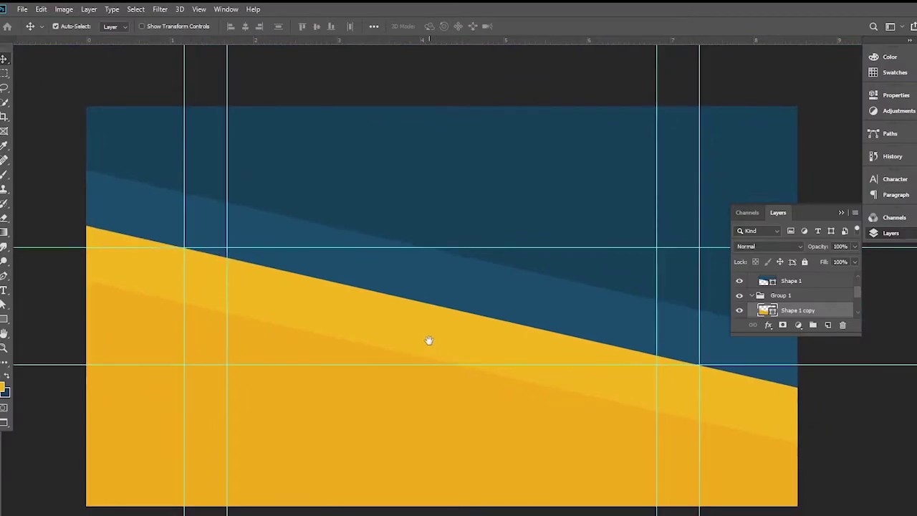
pyautogui.click(752, 295)
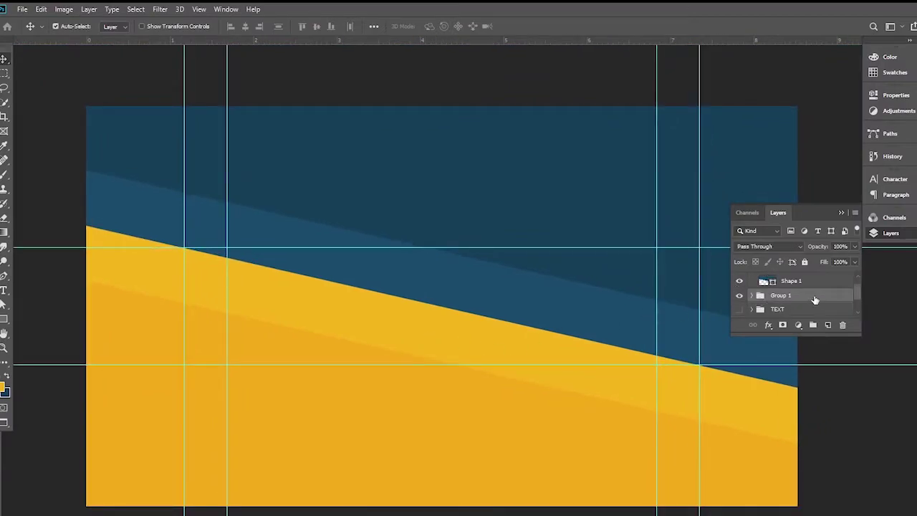
# Combine Group 1 and Group 1 copy into one group named base.
pyautogui.scroll(2, 814, 300)
pyautogui.click(752, 278)
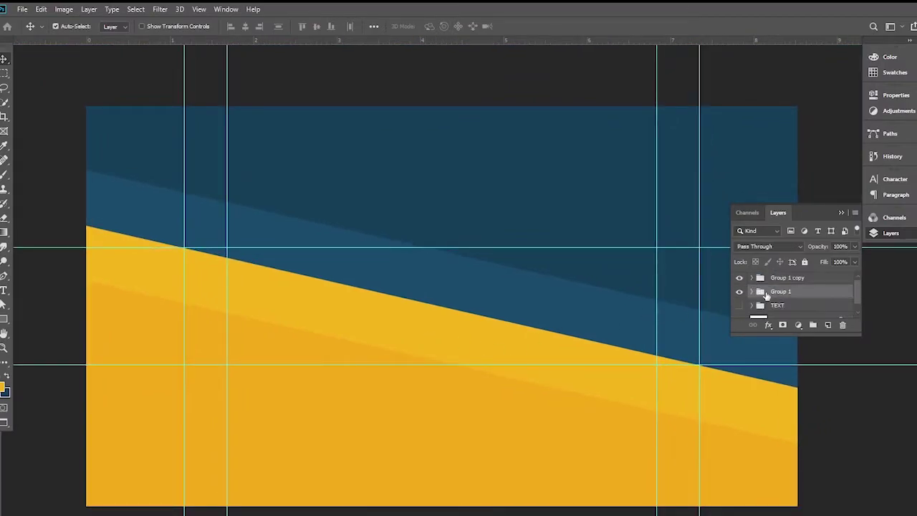
pyautogui.hotkey('alt', 'shift', ']')
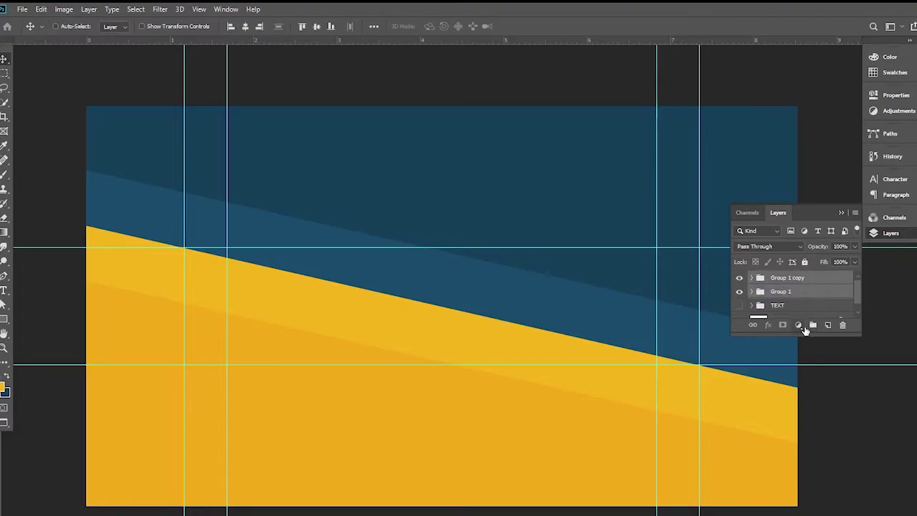
pyautogui.click(812, 325)
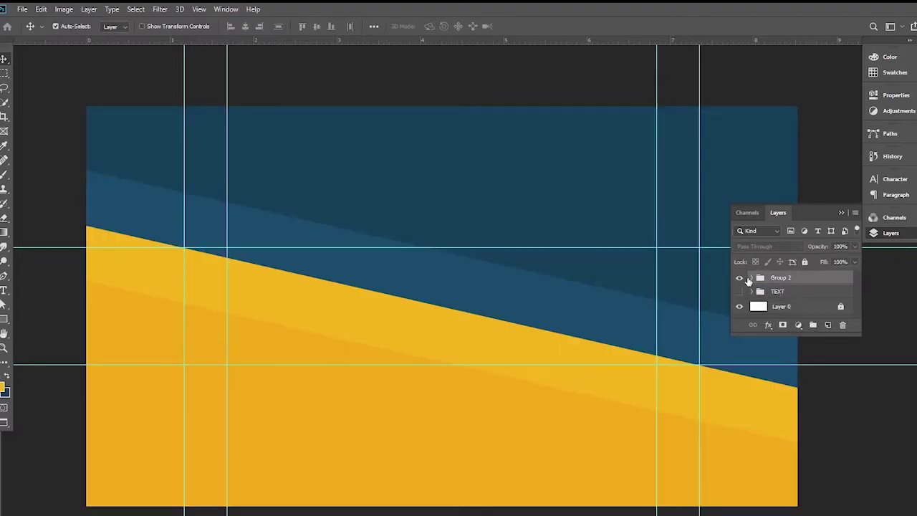
pyautogui.doubleClick(781, 277)
pyautogui.write('base')
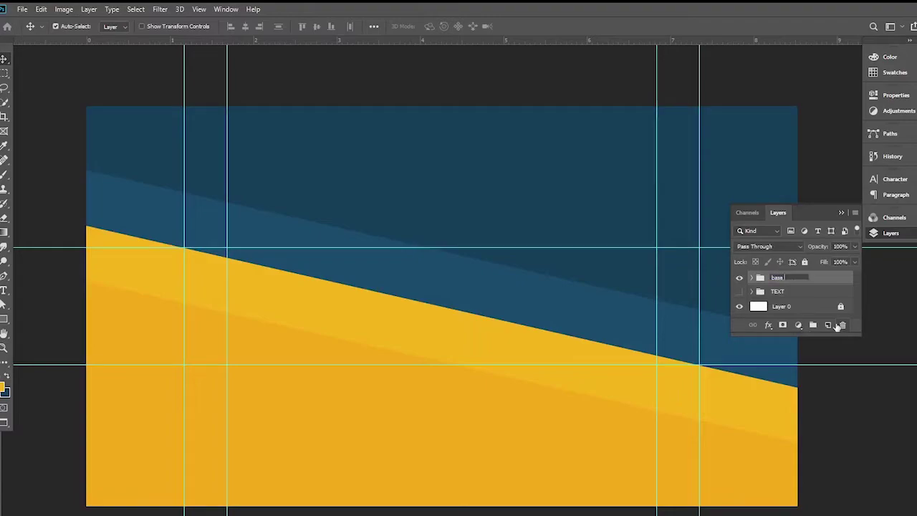
pyautogui.press('Return')
pyautogui.click(35, 488)
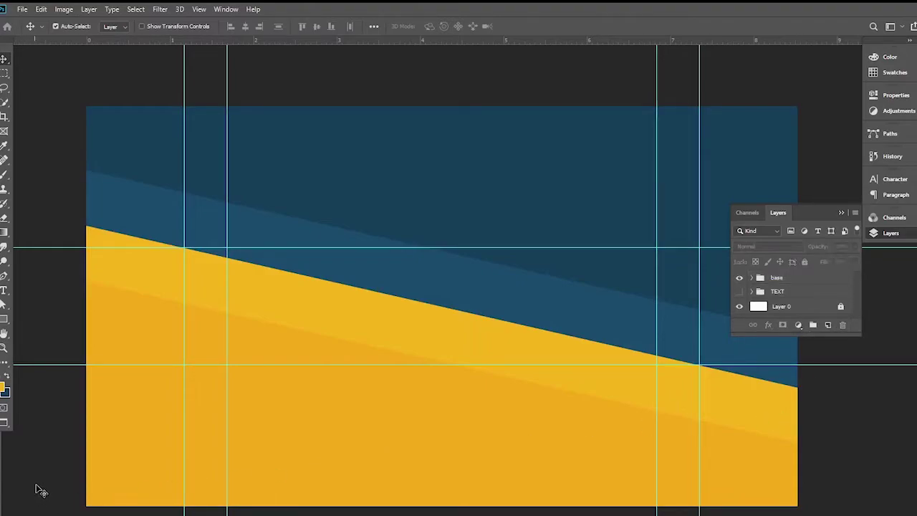
# Draw a circle about 168 px wide with the Ellipse tool on the lighter yellow strip and fill it white.
pyautogui.click(4, 319)
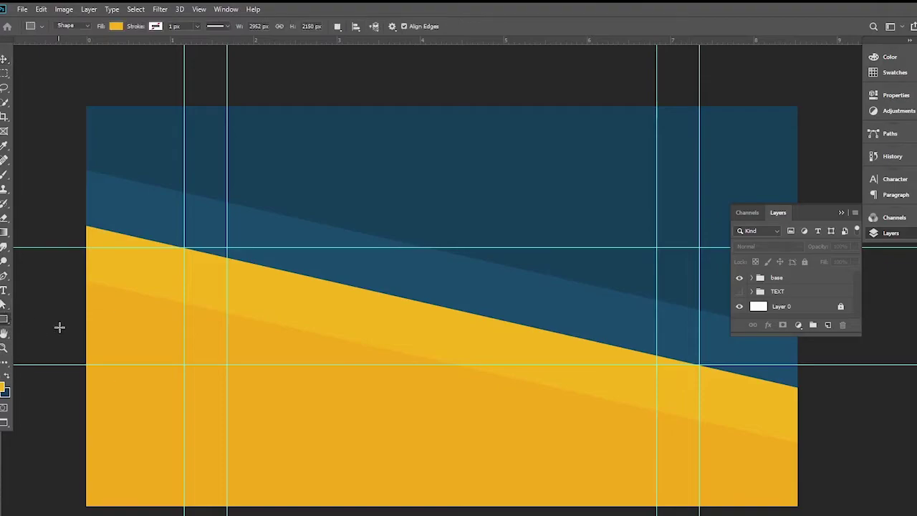
pyautogui.rightClick(7, 321)
pyautogui.click(44, 350)
pyautogui.moveTo(273, 294); pyautogui.dragTo(297, 318)
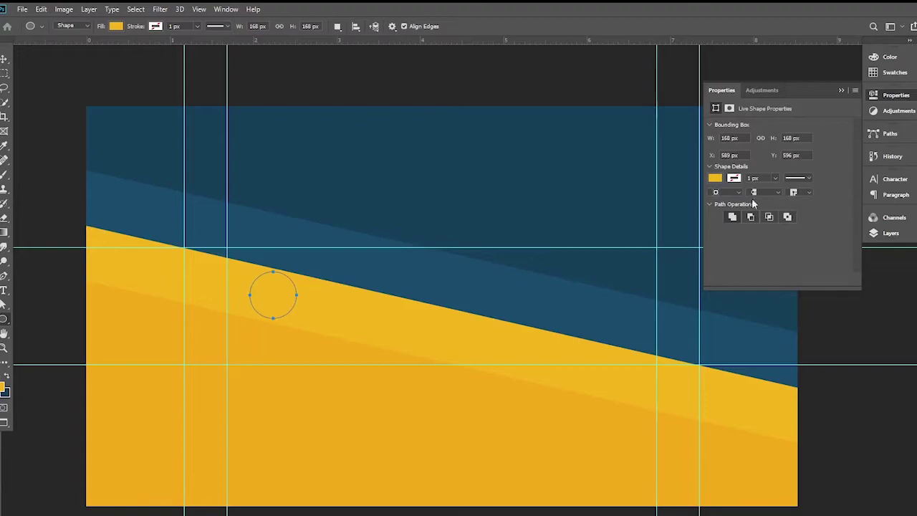
pyautogui.click(714, 179)
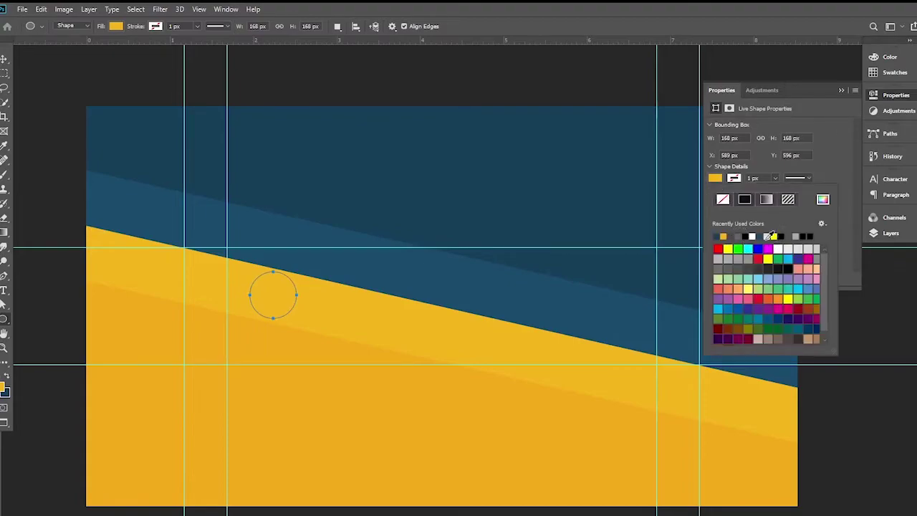
pyautogui.click(751, 237)
pyautogui.click(841, 91)
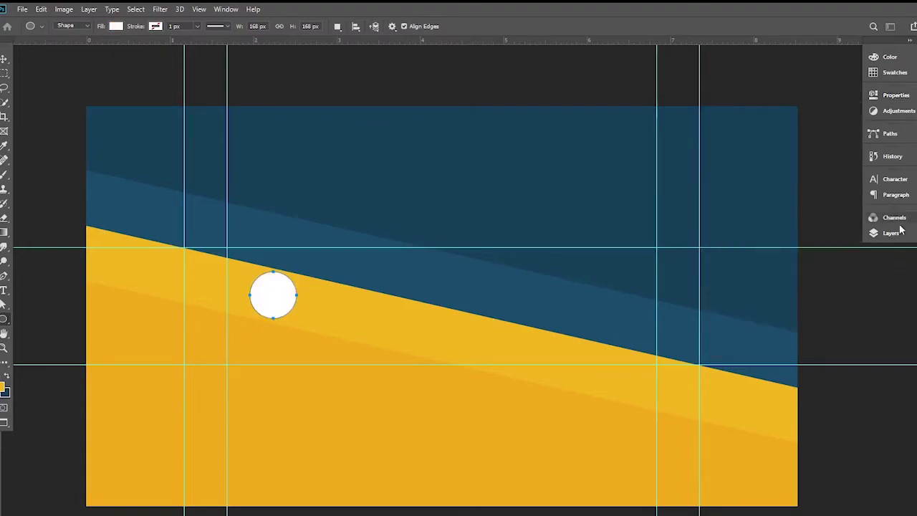
# Set the white circle's blend mode to Soft Light and its opacity to 82%.
pyautogui.click(894, 233)
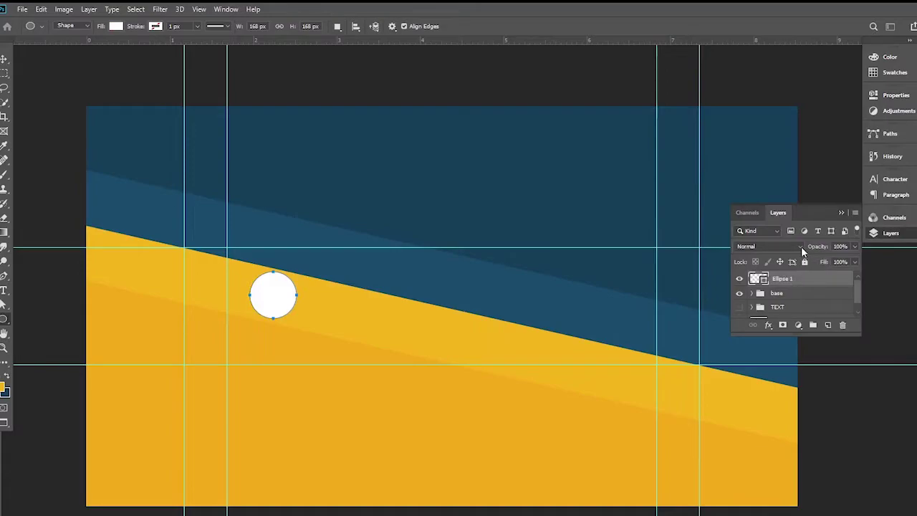
pyautogui.click(801, 247)
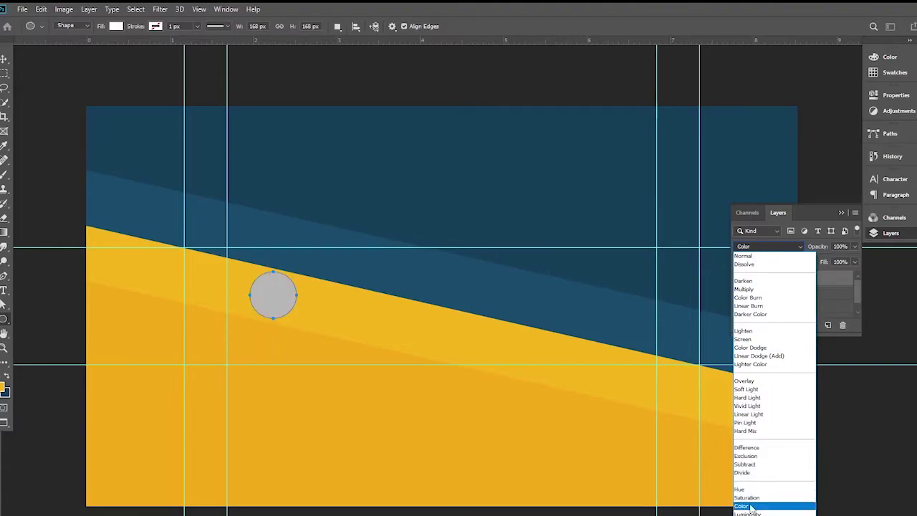
pyautogui.click(753, 390)
pyautogui.click(3, 60)
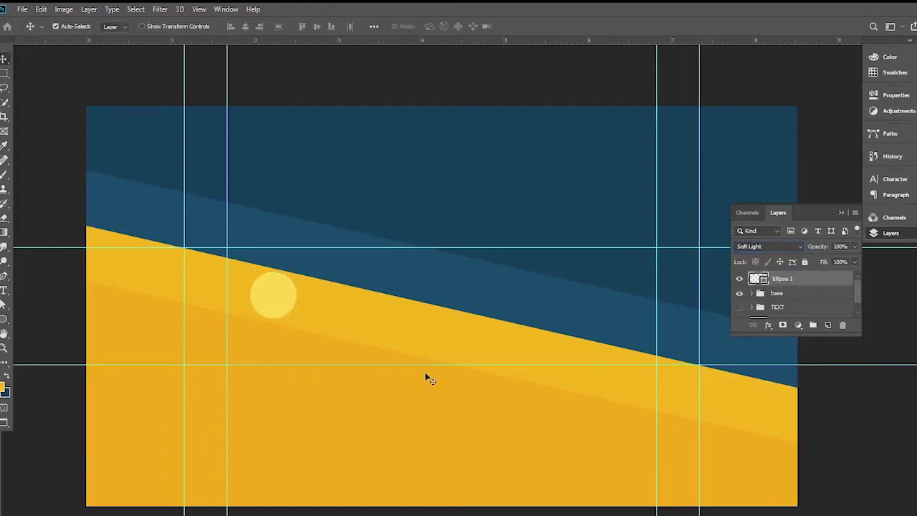
pyautogui.moveTo(823, 248); pyautogui.dragTo(812, 249)
# Duplicate the translucent circle twice onto the blue area, scaling the copies to a medium and a small size and placing the small one below.
pyautogui.moveTo(283, 293); pyautogui.dragTo(626, 348)
pyautogui.hotkey('ctrl', 't')
pyautogui.press('Return')
pyautogui.hotkey('ctrl', 't')
pyautogui.press('Return')
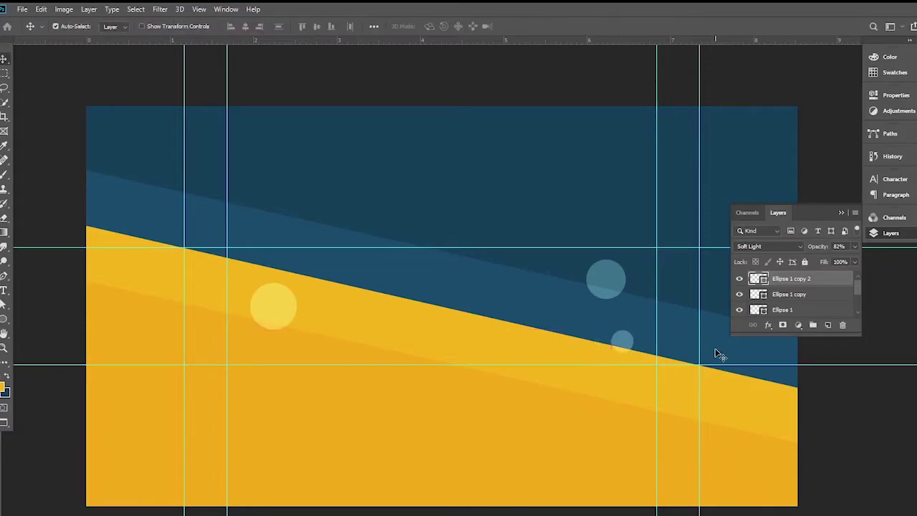
pyautogui.moveTo(614, 273); pyautogui.dragTo(614, 273)
pyautogui.moveTo(626, 338); pyautogui.dragTo(624, 334)
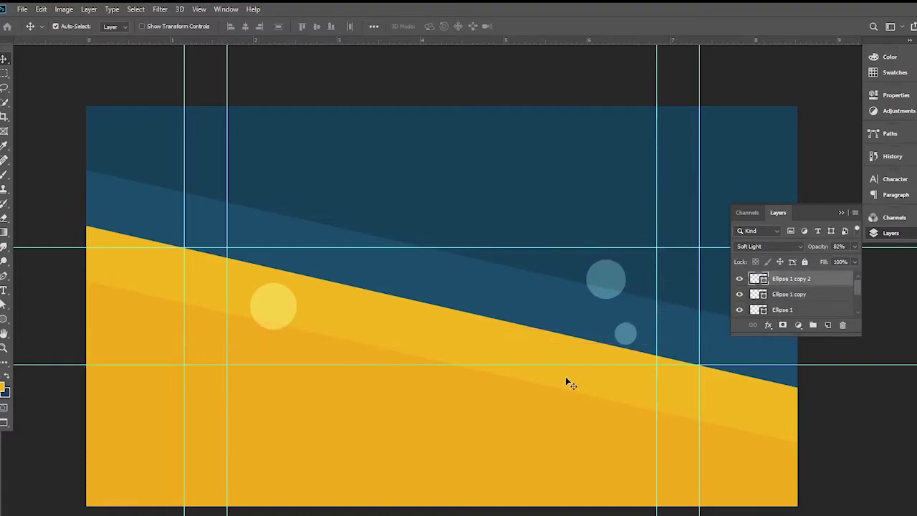
# Lower the opacity of the small blue-area circle to 67%, the larger one to about 43%, and the yellow-area circle to 63%.
pyautogui.click(831, 247)
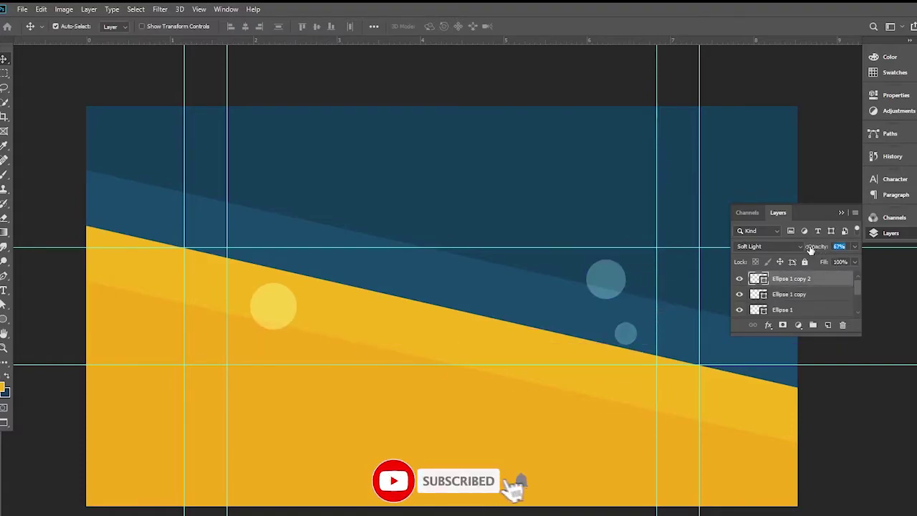
pyautogui.click(596, 269)
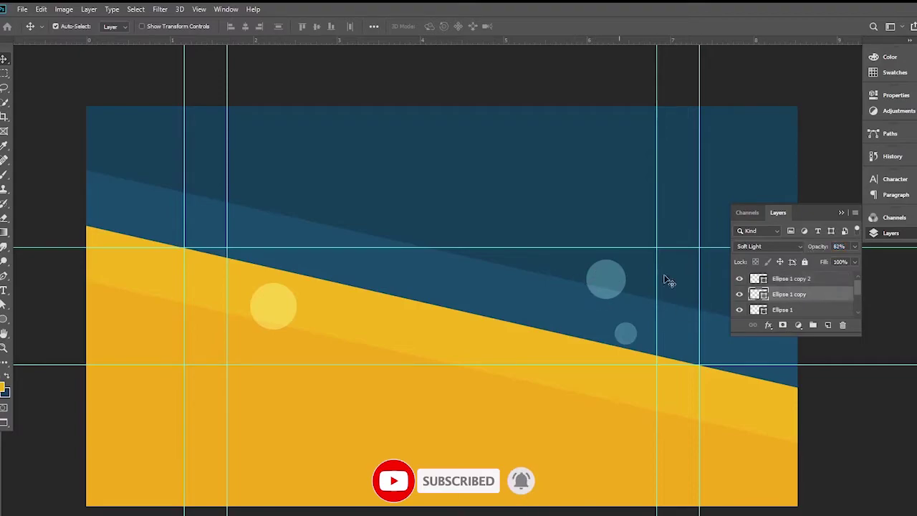
pyautogui.moveTo(813, 246); pyautogui.dragTo(802, 246)
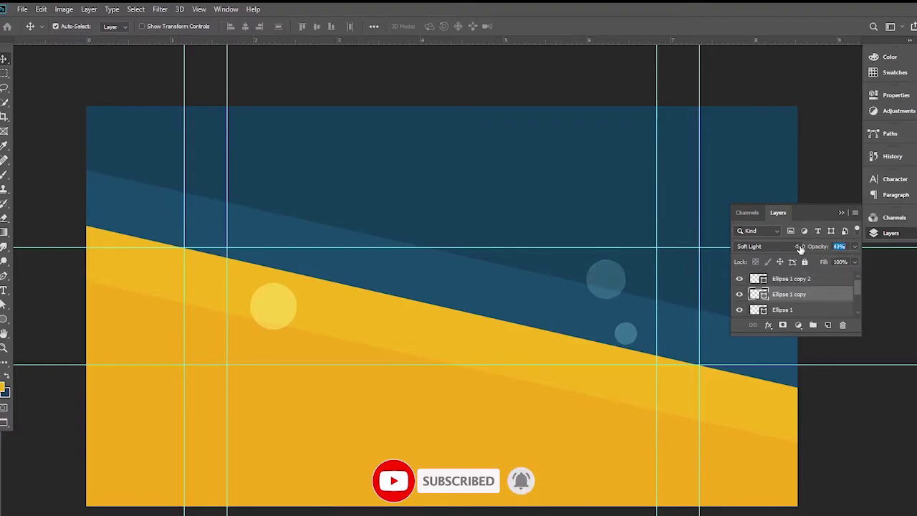
pyautogui.click(278, 310)
pyautogui.moveTo(827, 248); pyautogui.dragTo(814, 247)
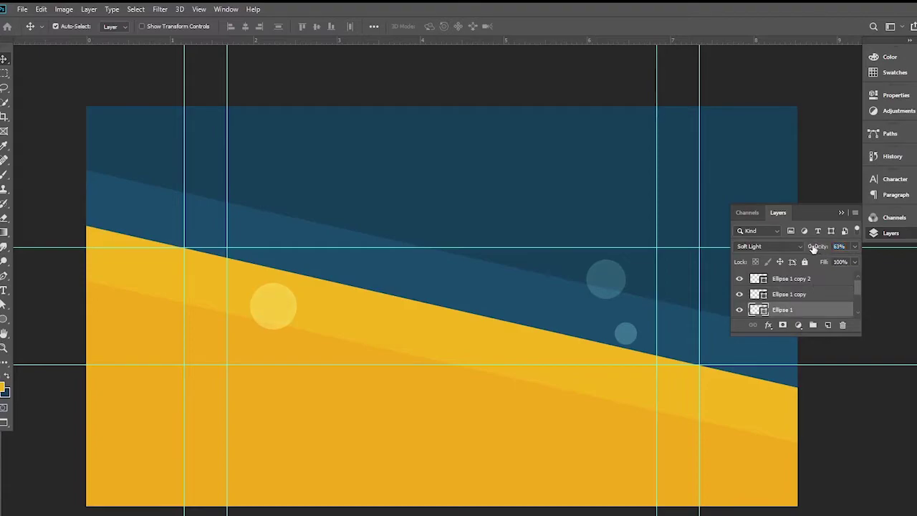
pyautogui.click(856, 423)
# Group the three translucent circle layers and name the group trasparent circle.
pyautogui.scroll(-1, 804, 313)
pyautogui.click(792, 297)
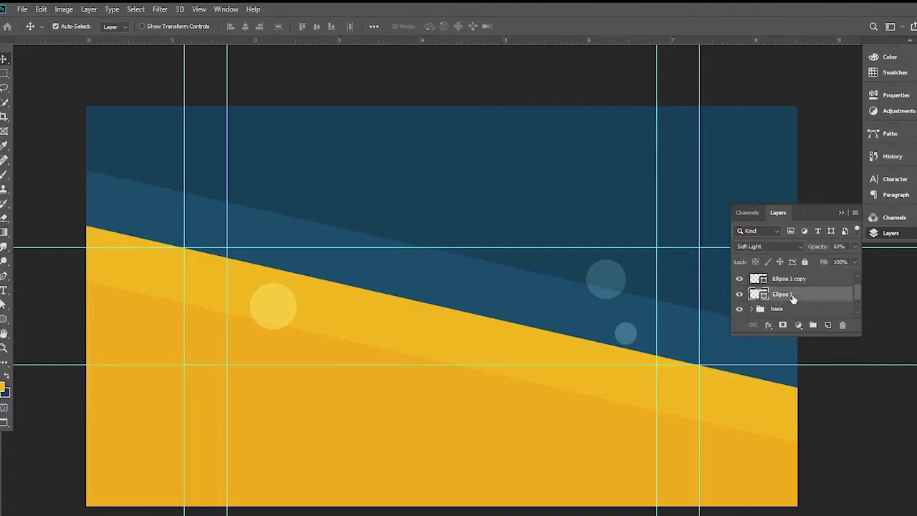
pyautogui.scroll(1, 793, 298)
pyautogui.keyDown('shift'); pyautogui.click(793, 280); pyautogui.keyUp('shift')
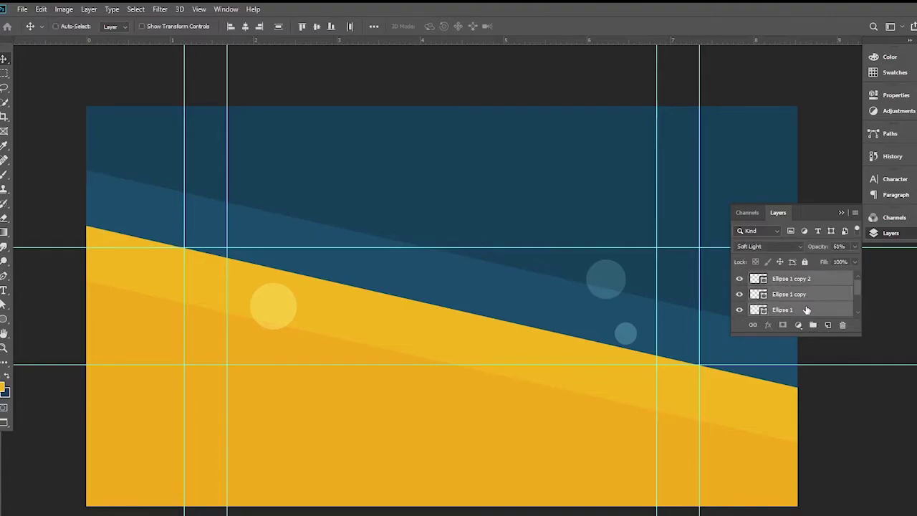
pyautogui.hotkey('ctrl', 'g')
pyautogui.doubleClick(785, 278)
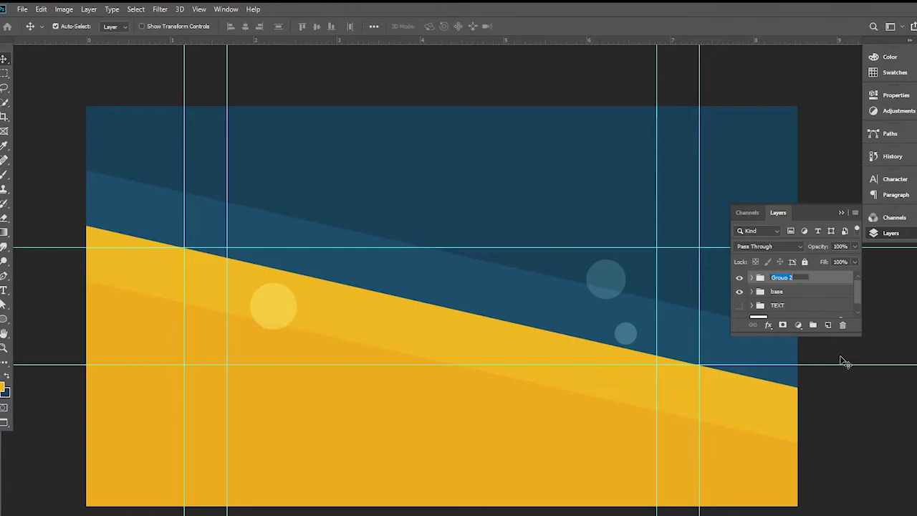
pyautogui.write('trasparent ci4rcle')
pyautogui.press('BackSpace')
pyautogui.write('rcle')
pyautogui.press('Return')
pyautogui.click(859, 354)
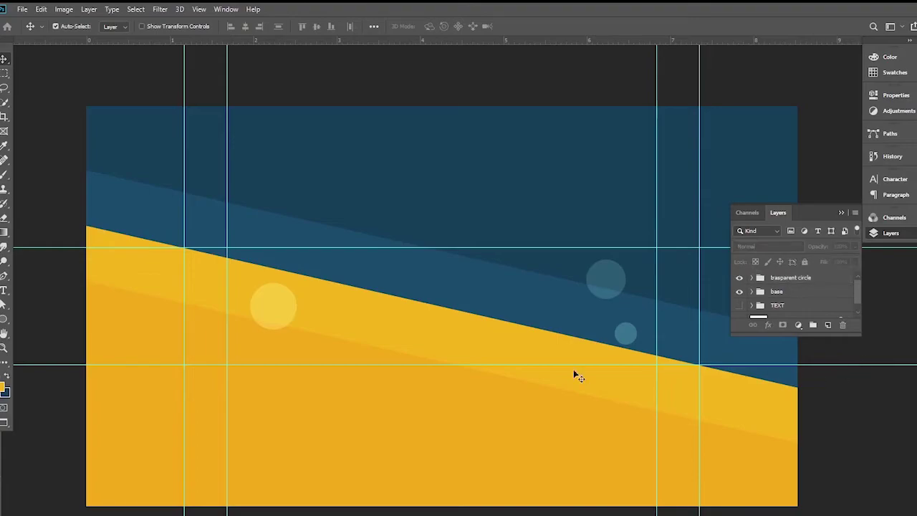
# Draw a circle about 282 px wide with the Ellipse tool over the diagonal edge near the banner's centre.
pyautogui.click(5, 319)
pyautogui.click(45, 339)
pyautogui.moveTo(403, 270); pyautogui.dragTo(481, 359)
pyautogui.click(5, 59)
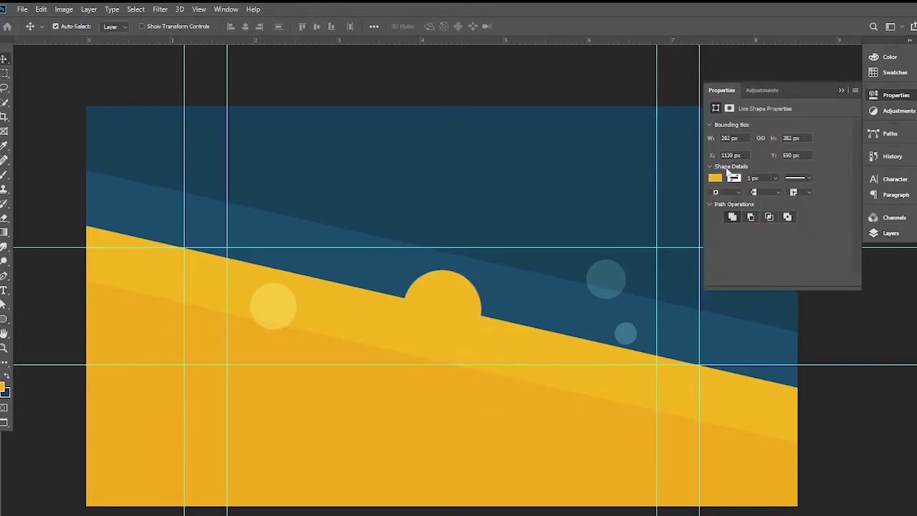
pyautogui.click(842, 91)
# Recolour the large central circle to dark brown 352b13.
pyautogui.click(888, 233)
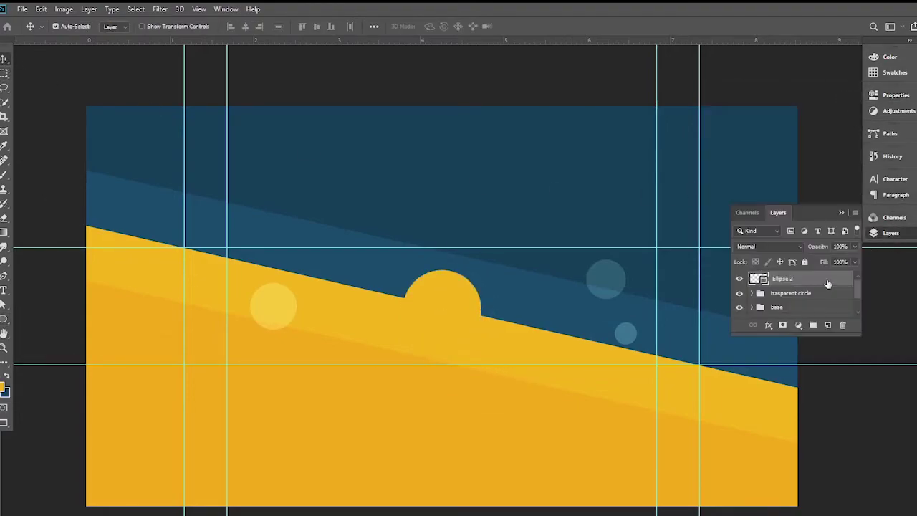
pyautogui.doubleClick(754, 279)
pyautogui.click(558, 227)
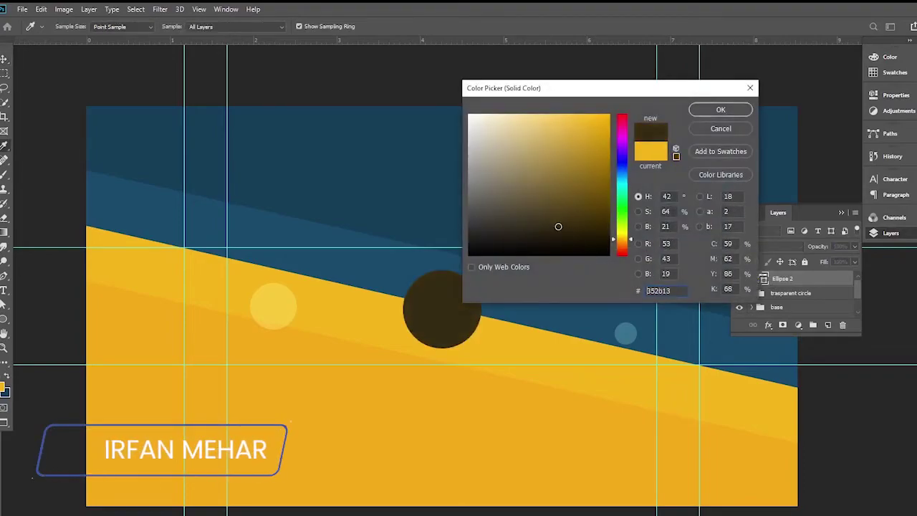
pyautogui.click(721, 109)
# Centre the dark circle on the canvas using a selection loaded from Layer 0, then clear the selection.
pyautogui.scroll(-2, 788, 301)
pyautogui.keyDown('ctrl'); pyautogui.click(760, 313); pyautogui.keyUp('ctrl')
pyautogui.click(317, 27)
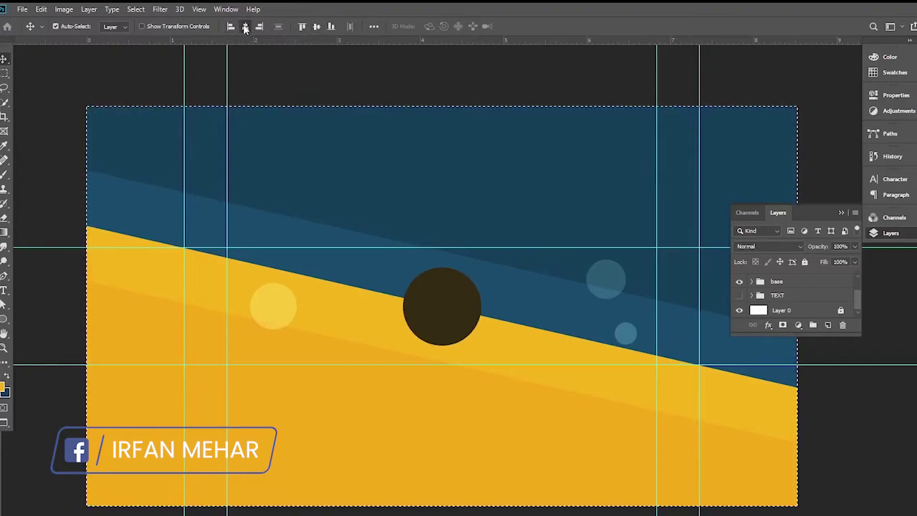
pyautogui.hotkey('ctrl', 'd')
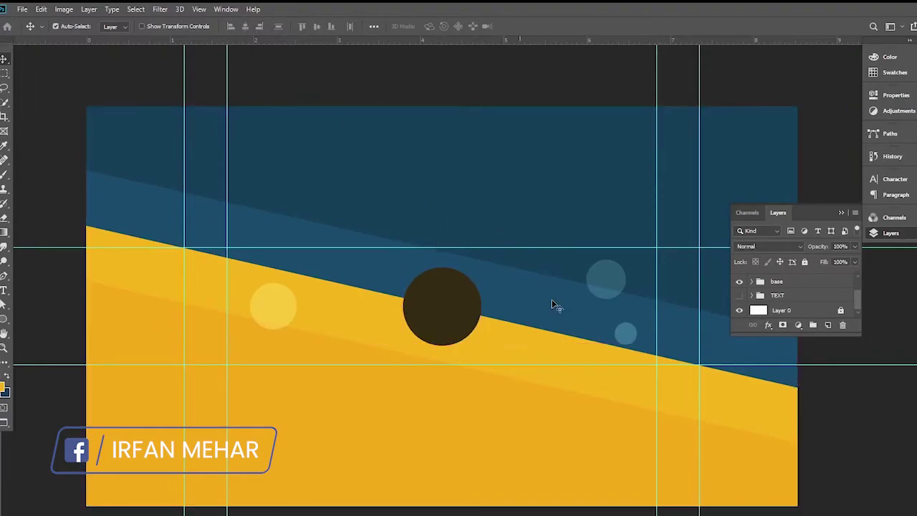
# Duplicate the dark circle and scale the lower original, Ellipse 2, to 102%.
pyautogui.scroll(2, 799, 297)
pyautogui.hotkey('ctrl', 'j')
pyautogui.click(792, 295)
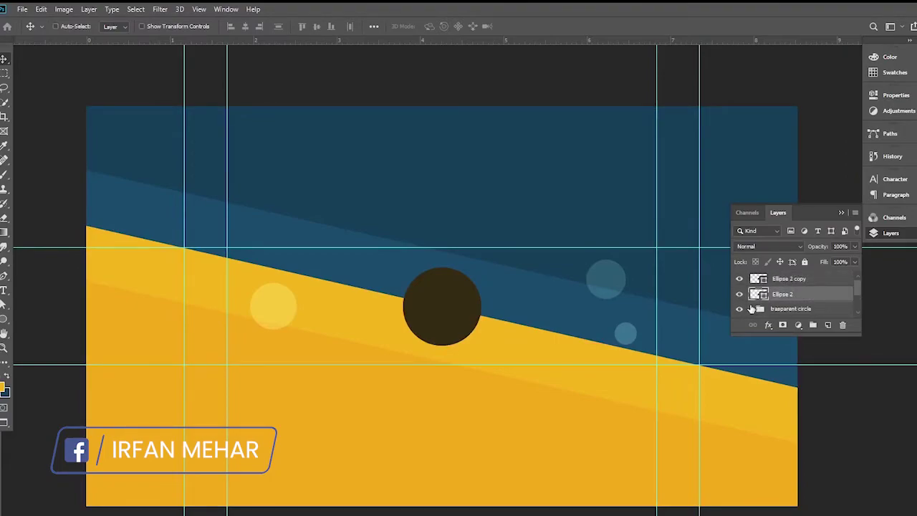
pyautogui.hotkey('ctrl', 't')
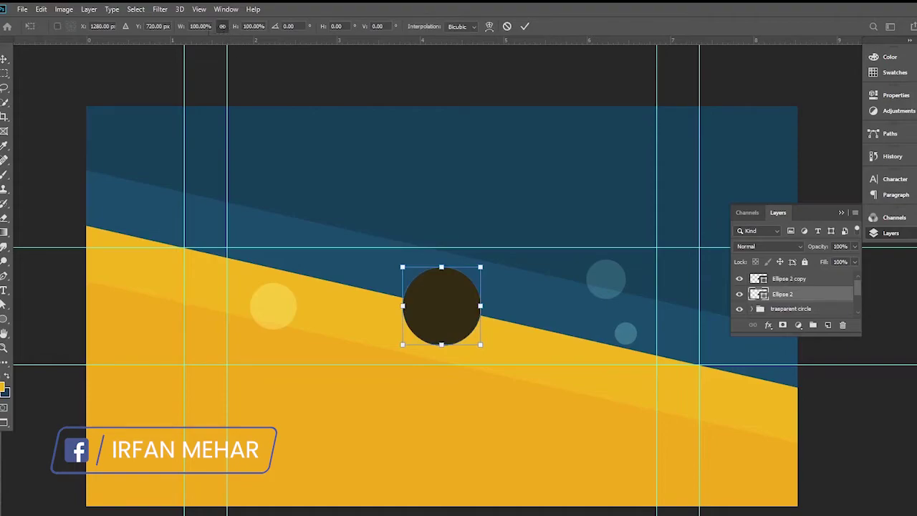
pyautogui.moveTo(180, 28); pyautogui.dragTo(184, 27)
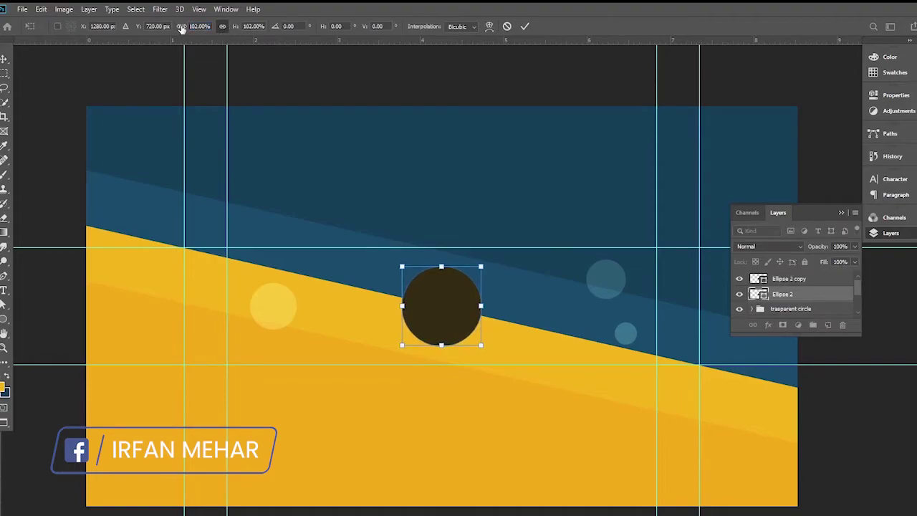
pyautogui.press('Return')
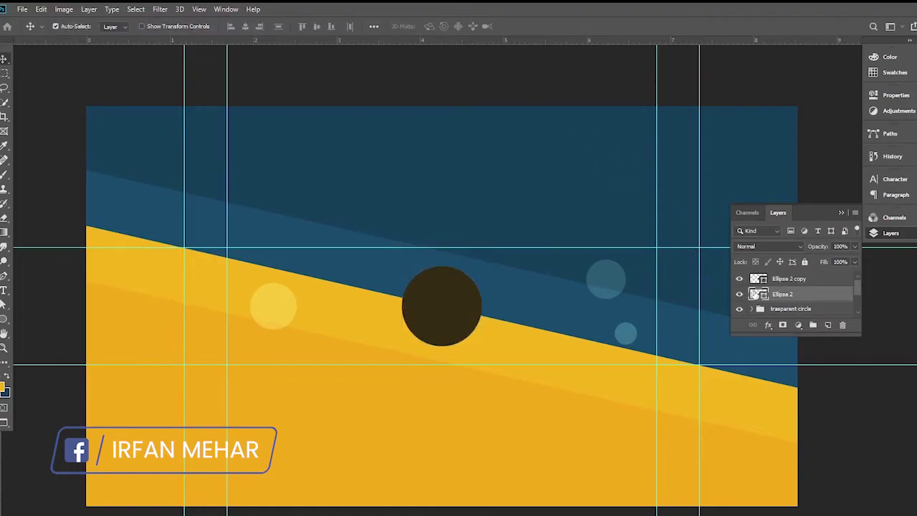
# Change the fill of the enlarged Ellipse 2 circle to white ffffff to form a thin outline.
pyautogui.doubleClick(755, 293)
pyautogui.moveTo(502, 144); pyautogui.dragTo(464, 106)
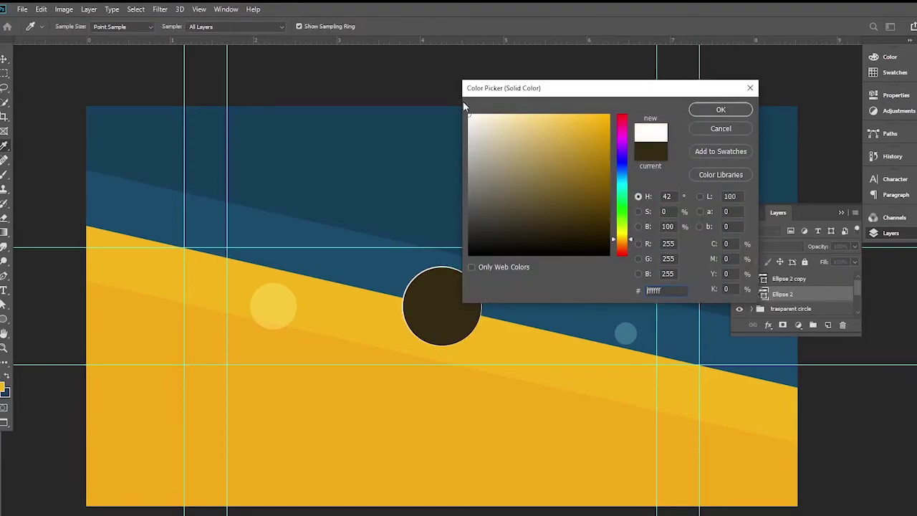
pyautogui.click(720, 129)
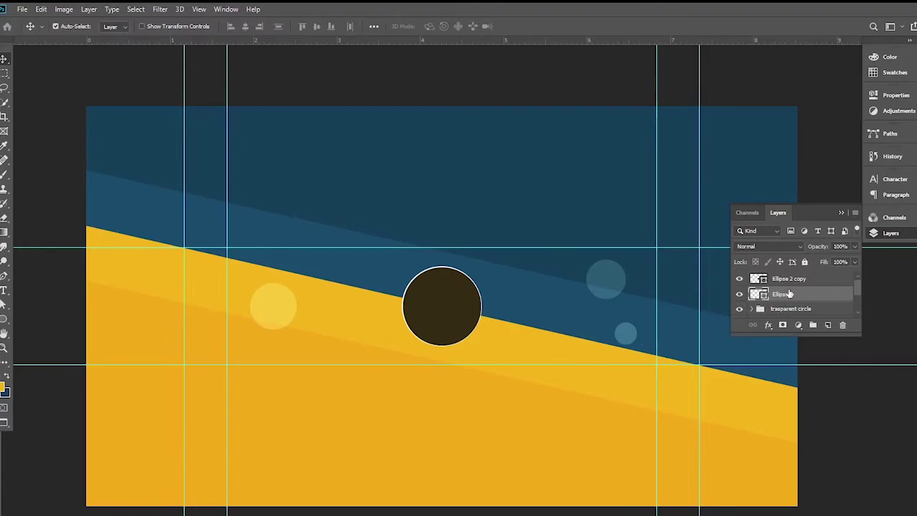
# Duplicate the white Ellipse 2 circle, remove the copy's fill and give it a white stroke.
pyautogui.hotkey('ctrl', 'j')
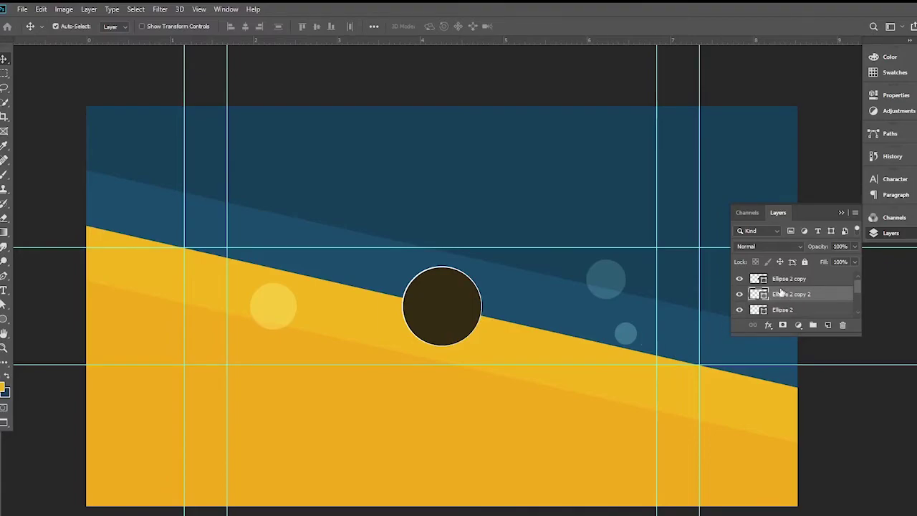
pyautogui.click(4, 320)
pyautogui.click(118, 26)
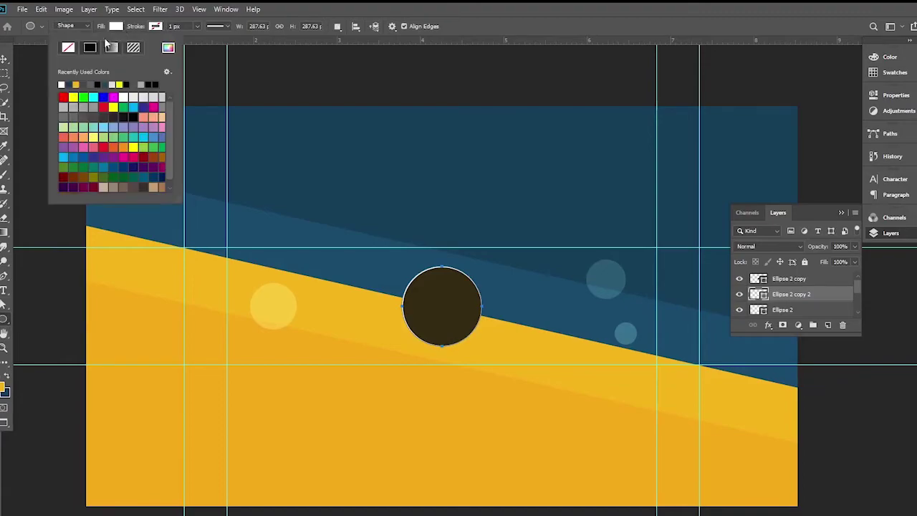
pyautogui.click(159, 28)
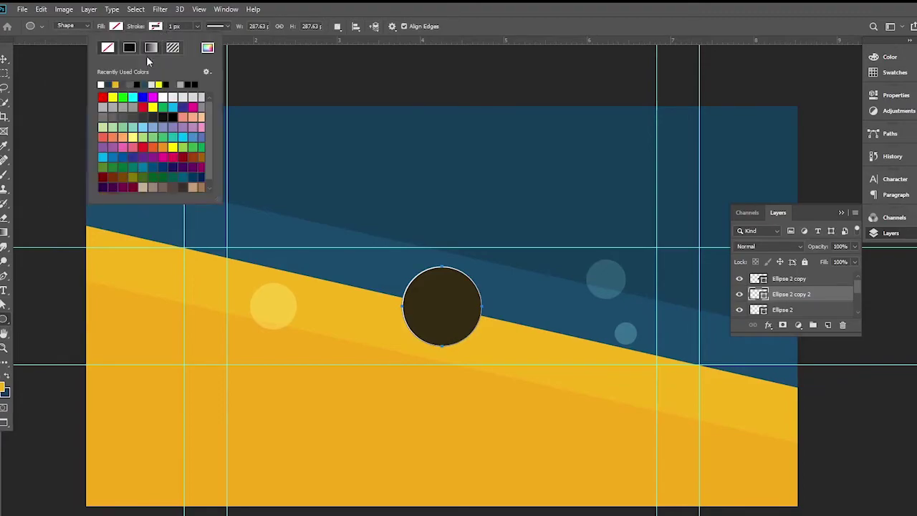
pyautogui.click(101, 84)
pyautogui.click(4, 58)
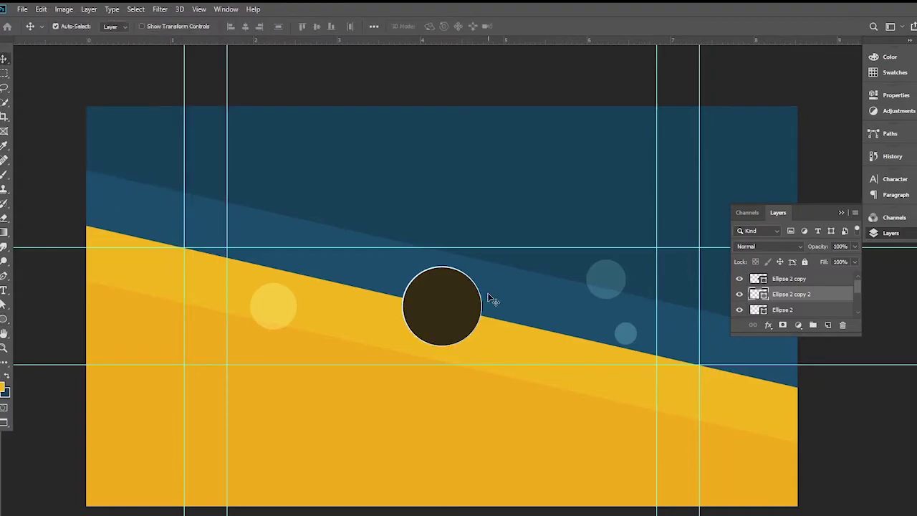
# Scale the stroked circle copy proportionally to 126% and set its stroke width to 5 px to form an outer ring.
pyautogui.hotkey('ctrl', 't')
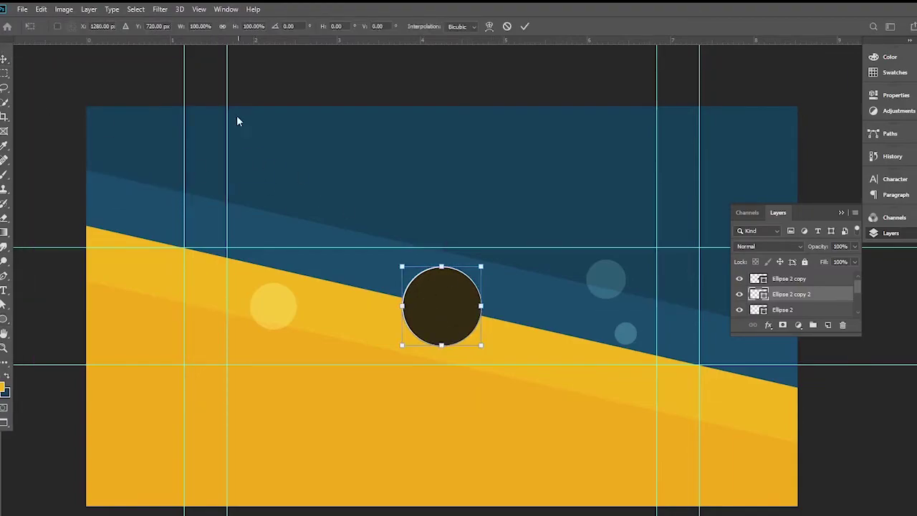
pyautogui.click(221, 27)
pyautogui.moveTo(180, 27); pyautogui.dragTo(192, 27)
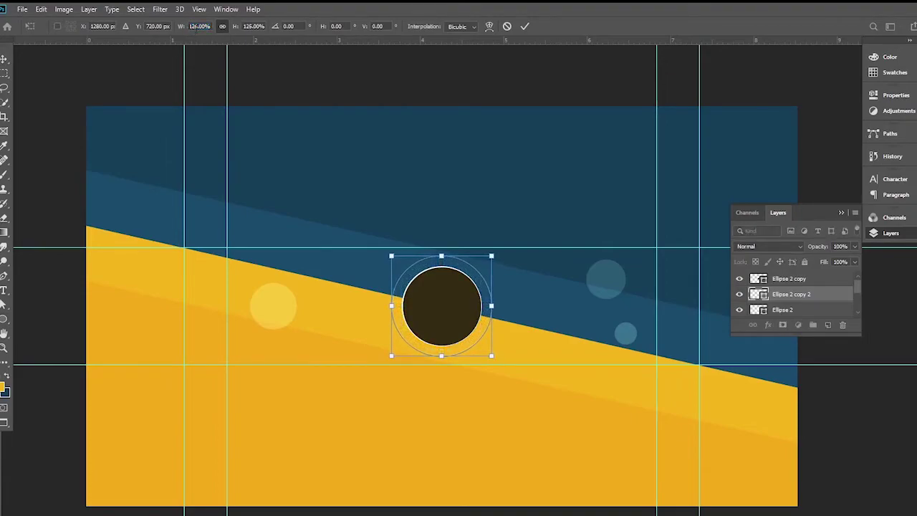
pyautogui.press('Return')
pyautogui.click(4, 320)
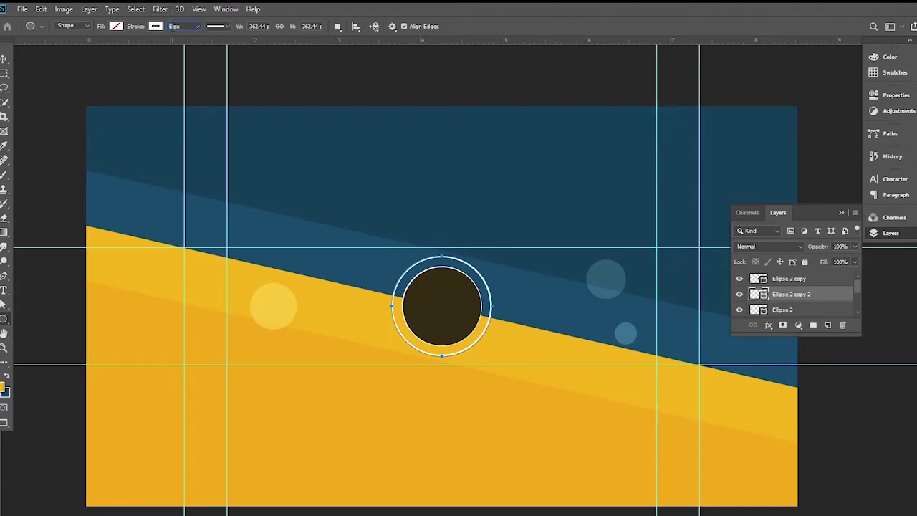
pyautogui.press('Return')
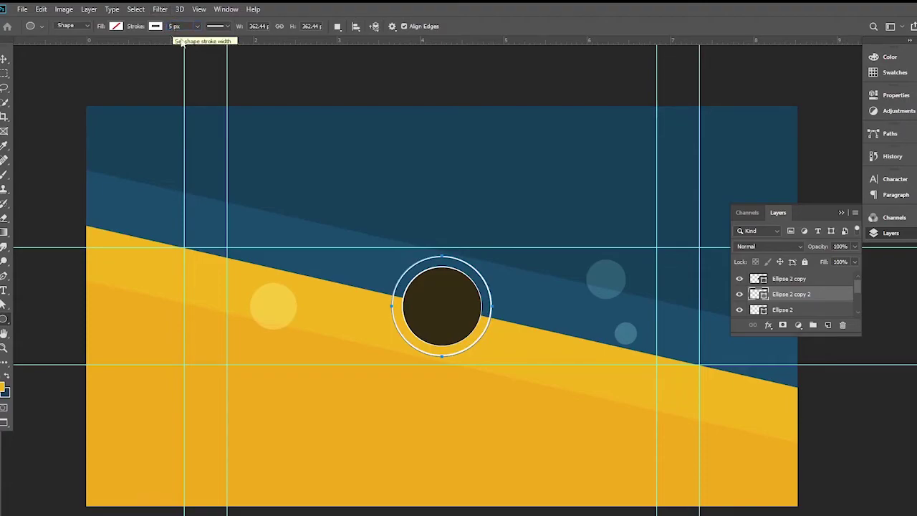
pyautogui.click(3, 60)
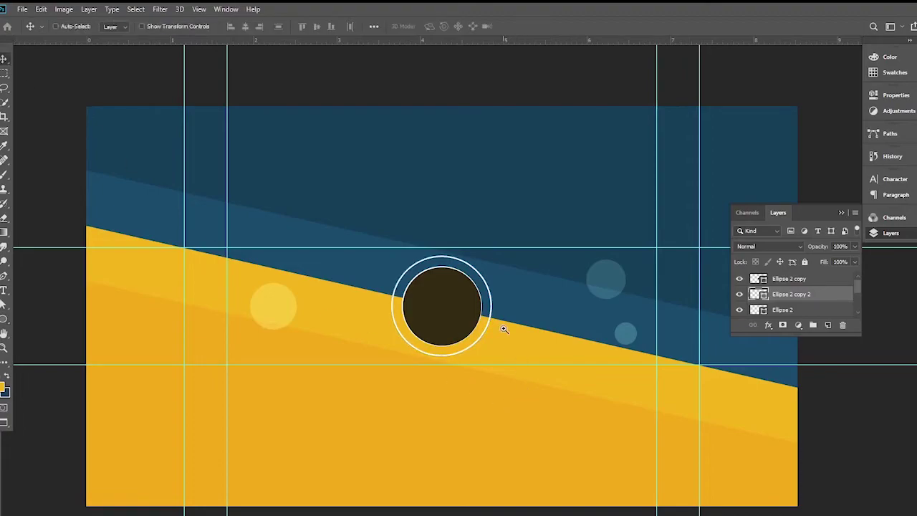
# Rasterize the outer ring layer, Ellipse 2 copy 2.
pyautogui.click(503, 328)
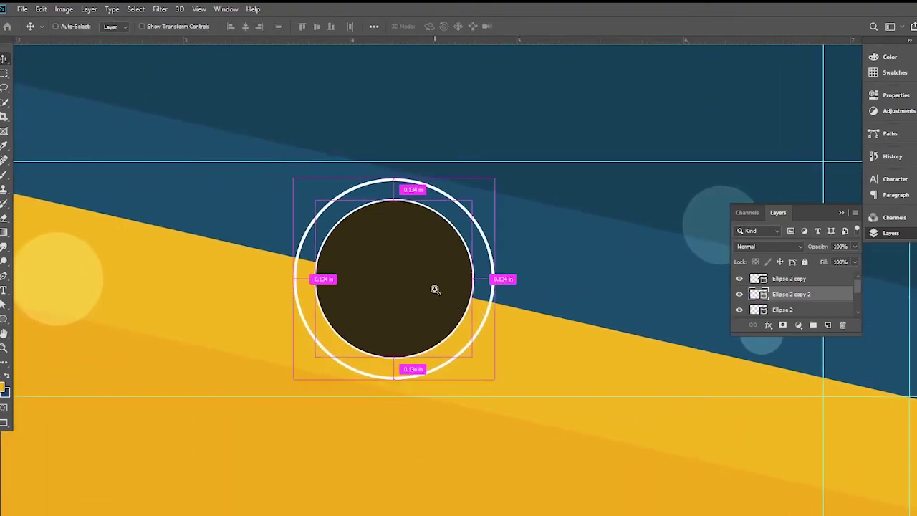
pyautogui.click(435, 288)
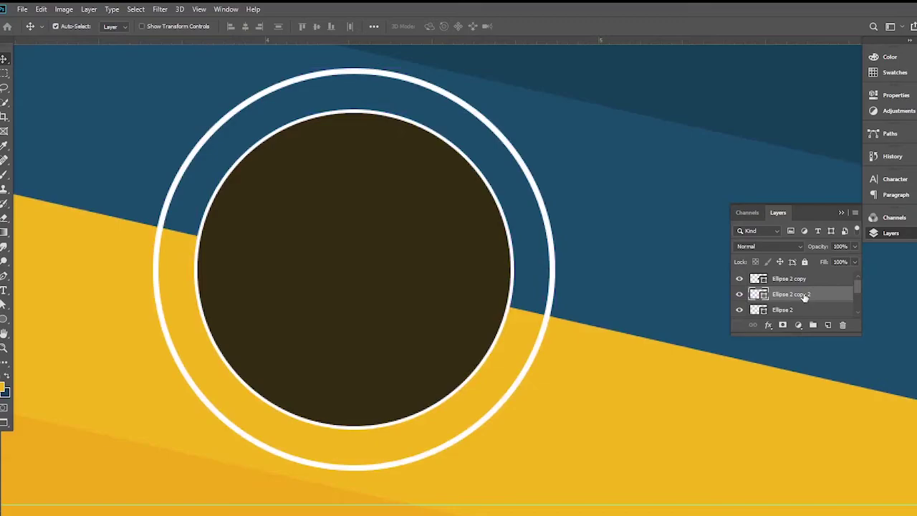
pyautogui.rightClick(802, 297)
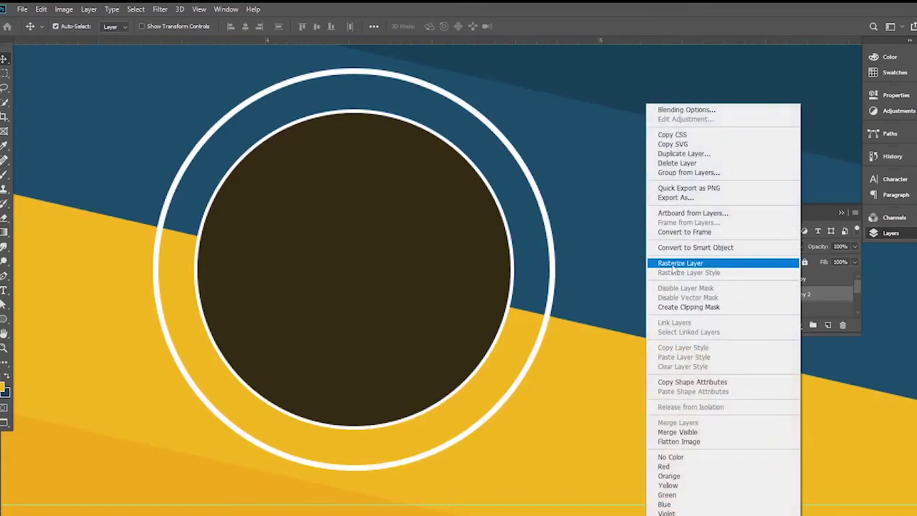
pyautogui.click(675, 263)
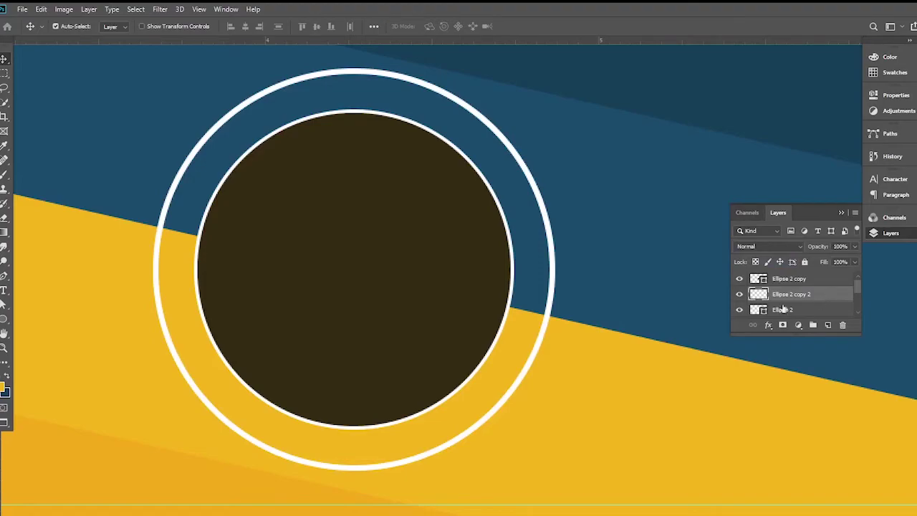
# Draw a small 15 px circle with the Ellipse tool on the upper-left part of the outer ring.
pyautogui.rightClick(3, 320)
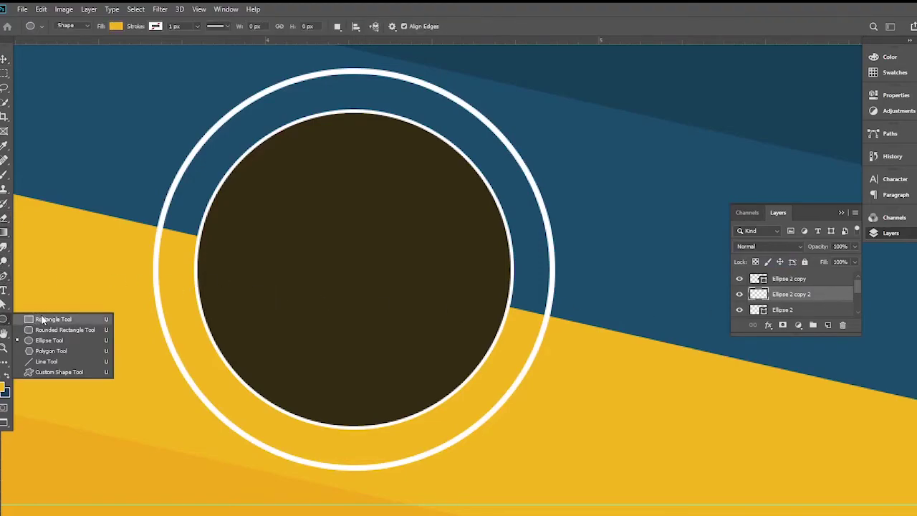
pyautogui.click(54, 342)
pyautogui.moveTo(256, 93); pyautogui.dragTo(267, 104)
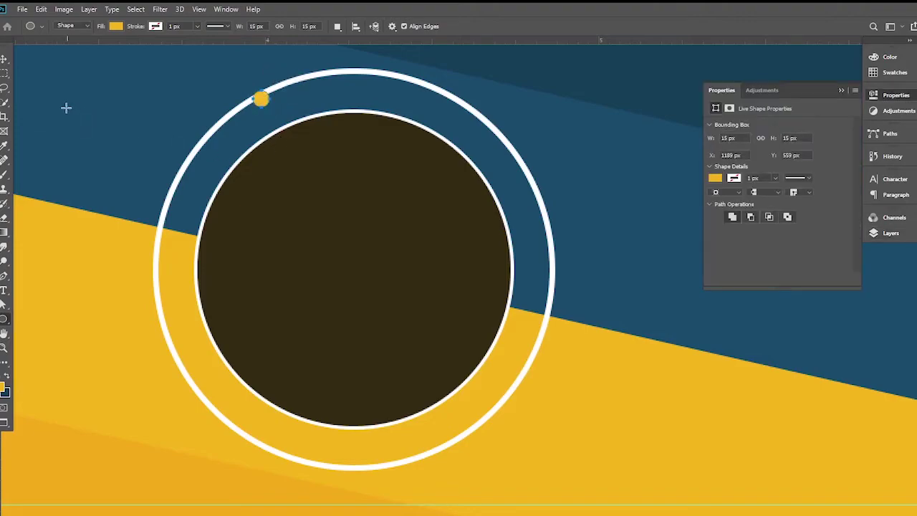
pyautogui.click(4, 59)
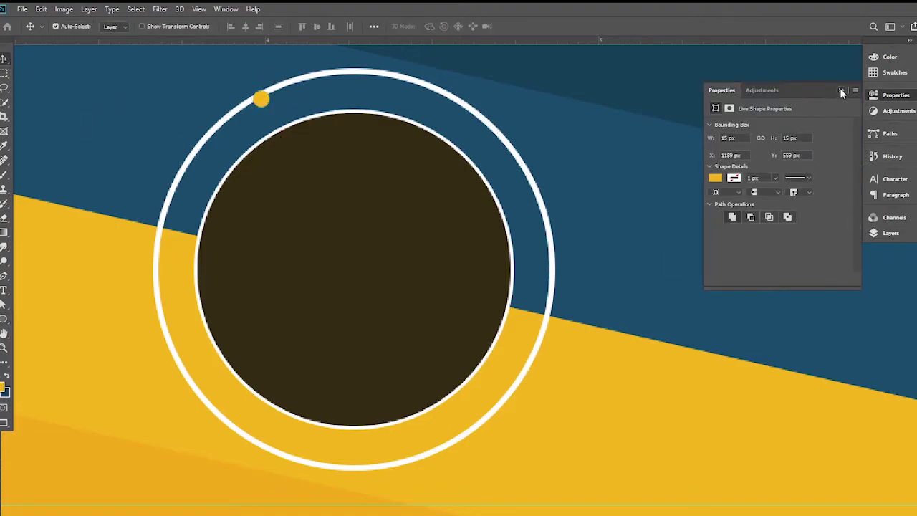
pyautogui.click(842, 93)
# Change the fill of the small Ellipse 3 dot to white ffffff.
pyautogui.click(892, 233)
pyautogui.doubleClick(747, 296)
pyautogui.write('ffffff')
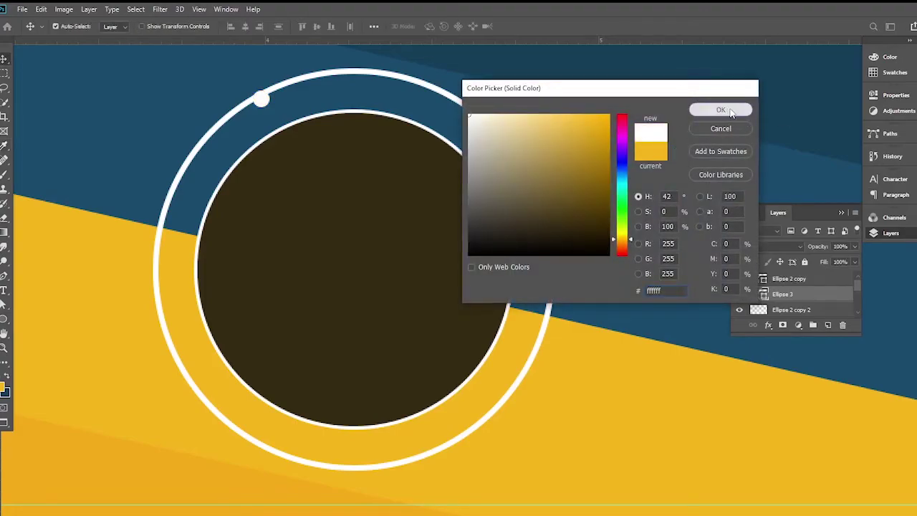
pyautogui.click(720, 110)
# Duplicate the small white dot and place the copy on the lower-right part of the outer ring.
pyautogui.moveTo(262, 98); pyautogui.dragTo(542, 337)
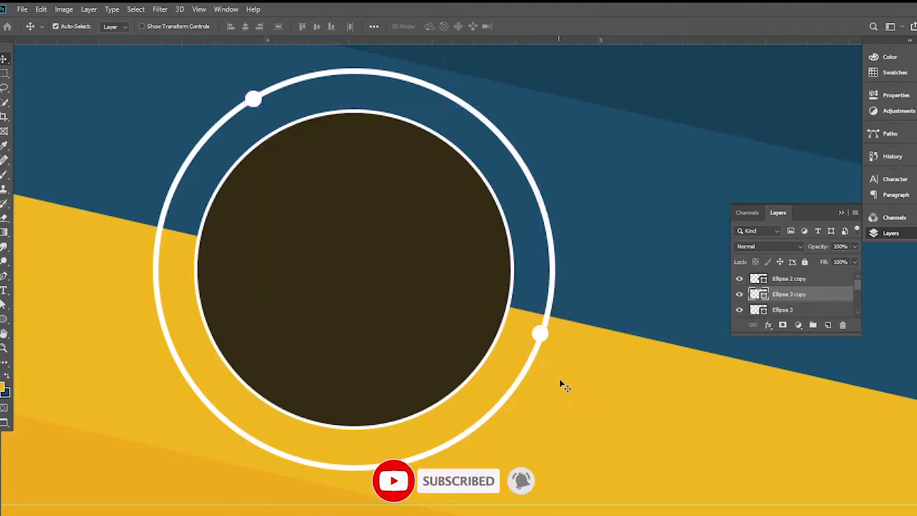
pyautogui.click(741, 280)
pyautogui.click(741, 279)
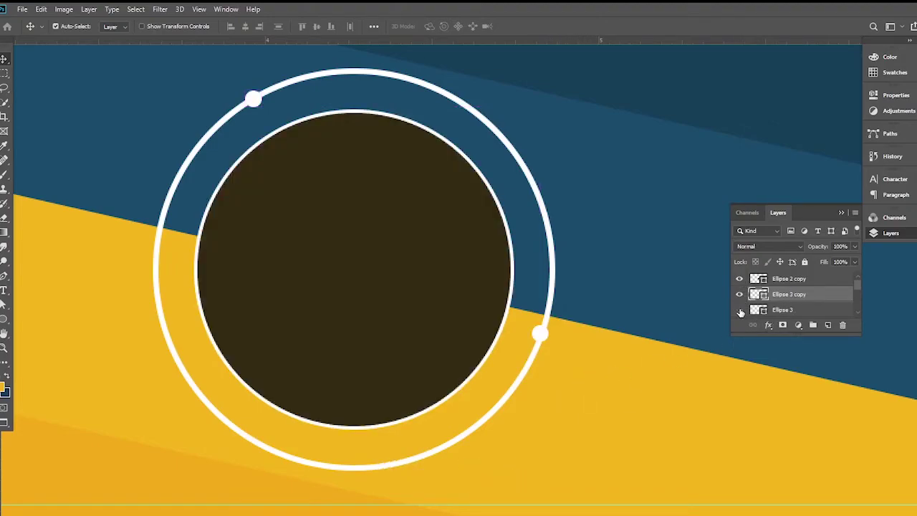
# Duplicate both white dots together and position the pair on the ring, one at its left side and one at its lower right.
pyautogui.keyDown('shift'); pyautogui.click(782, 311); pyautogui.keyUp('shift')
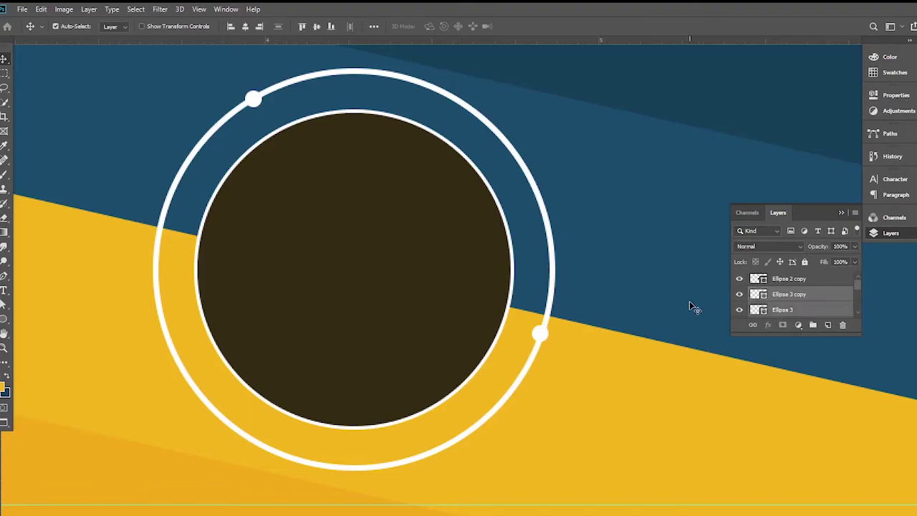
pyautogui.keyDown('alt'); pyautogui.moveTo(691, 307); pyautogui.dragTo(647, 318); pyautogui.keyUp('alt')
pyautogui.hotkey('ctrl', 't')
pyautogui.moveTo(403, 209); pyautogui.dragTo(329, 299)
pyautogui.press('Right')
pyautogui.press('Right')
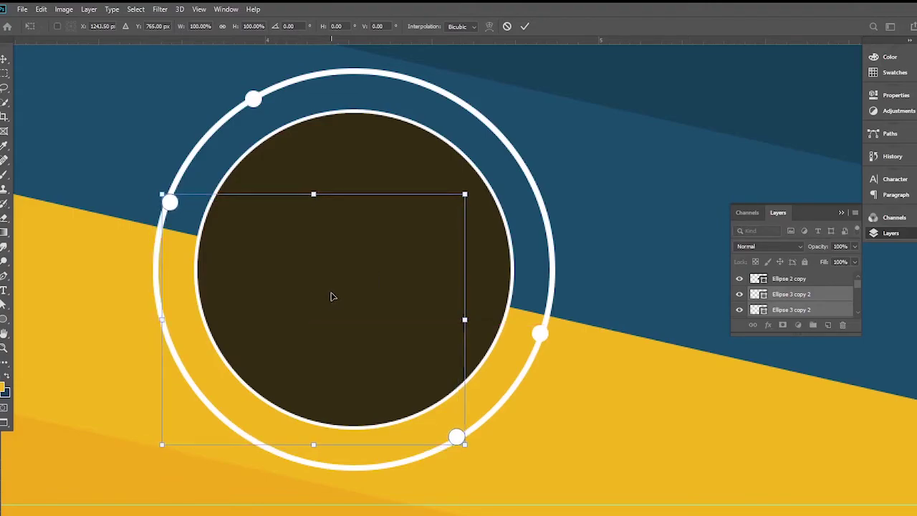
pyautogui.press('Up')
pyautogui.press('Down')
pyautogui.press('Down')
pyautogui.press('Left')
pyautogui.press('Down')
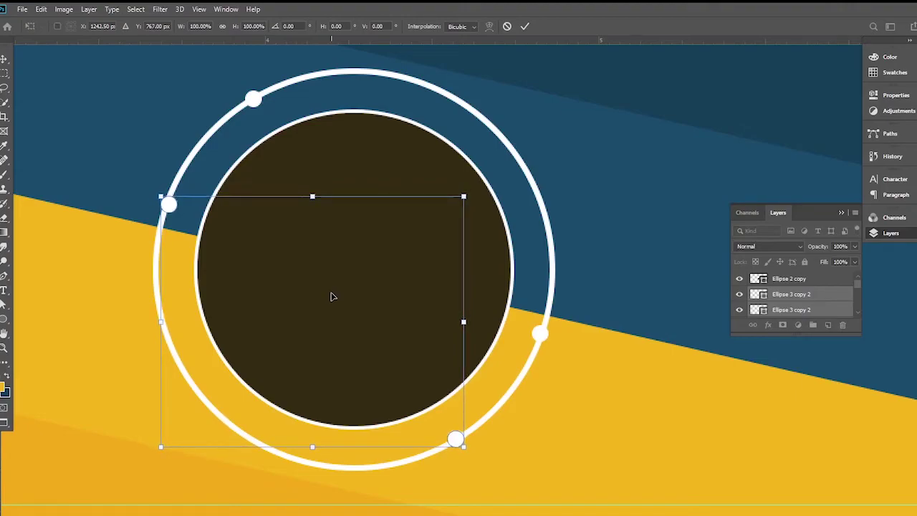
pyautogui.press('Return')
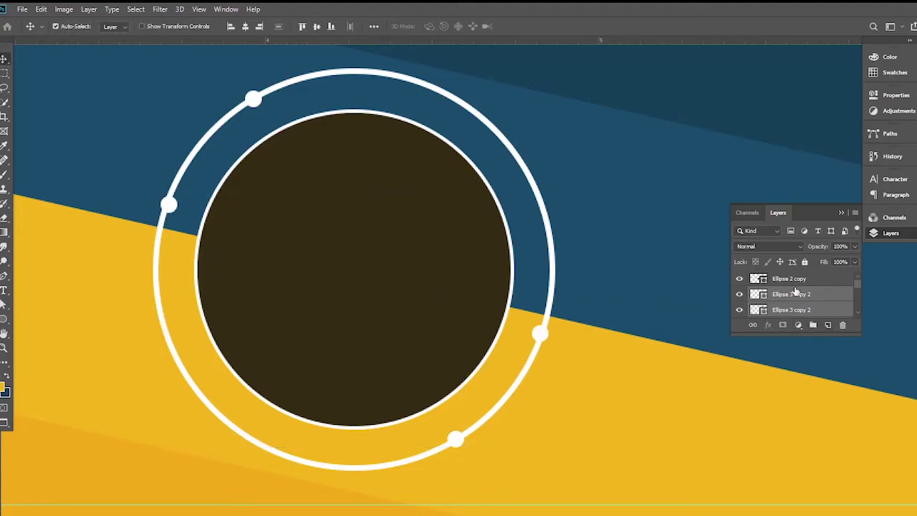
# Group the four white dot layers and name the group small circle.
pyautogui.scroll(-1, 795, 290)
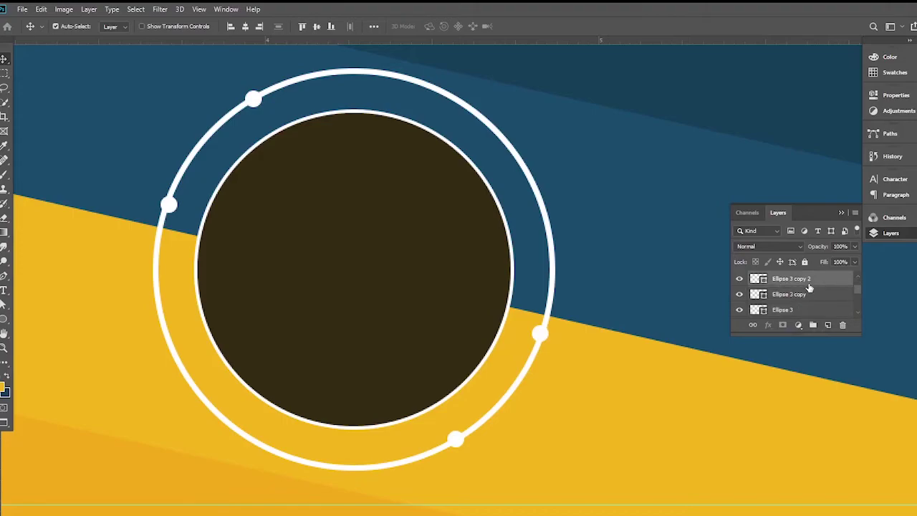
pyautogui.click(740, 295)
pyautogui.click(740, 296)
pyautogui.keyDown('shift'); pyautogui.click(794, 302); pyautogui.keyUp('shift')
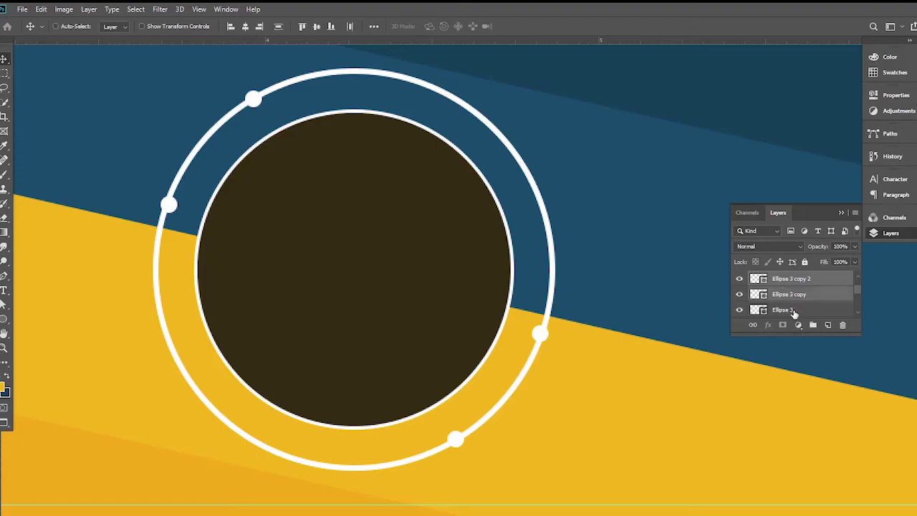
pyautogui.keyDown('shift'); pyautogui.click(794, 314); pyautogui.keyUp('shift')
pyautogui.hotkey('ctrl', 'g')
pyautogui.click(739, 278)
pyautogui.click(740, 278)
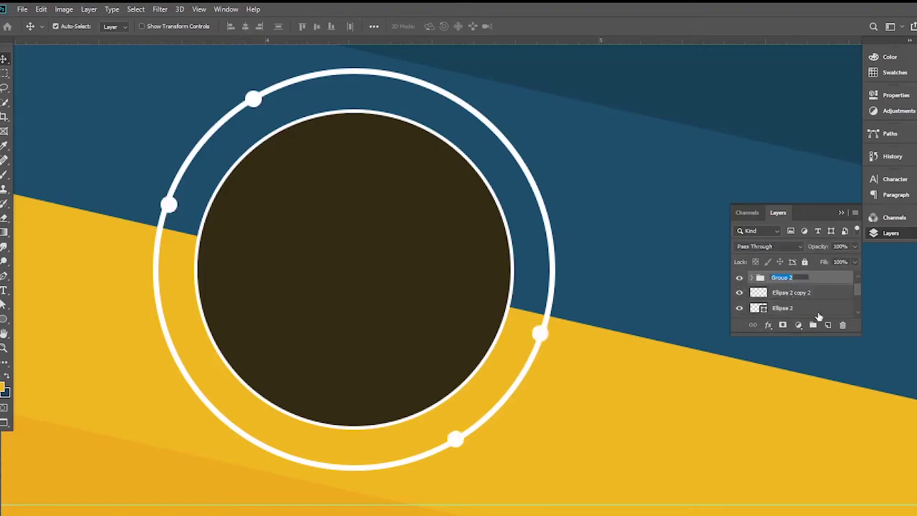
pyautogui.write('small circle')
pyautogui.press('Return')
# Erase the ring segments of Ellipse 2 copy 2 between the paired dots at the upper left and lower right.
pyautogui.click(740, 292)
pyautogui.click(739, 292)
pyautogui.click(800, 298)
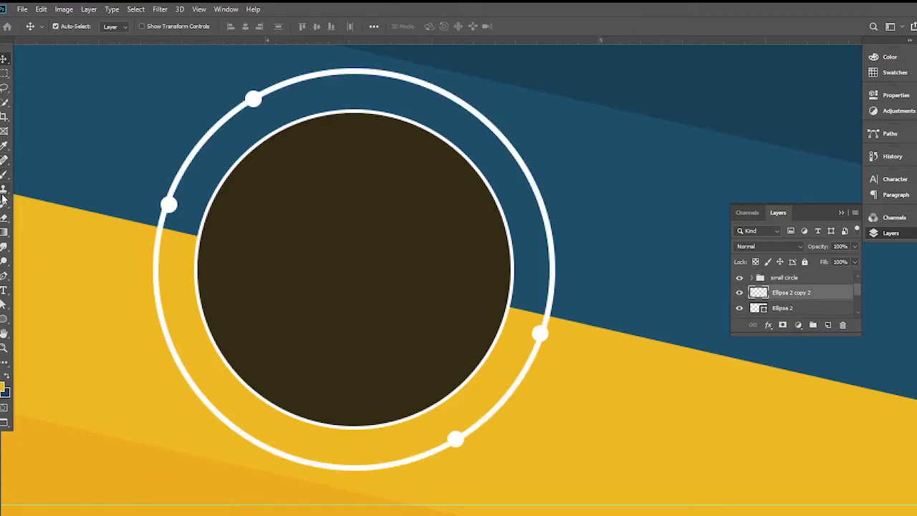
pyautogui.click(3, 217)
pyautogui.moveTo(189, 184)
pyautogui.mouseDown()
pyautogui.moveTo(239, 124)
pyautogui.moveTo(233, 117)
pyautogui.moveTo(199, 145)
pyautogui.mouseUp()
pyautogui.moveTo(536, 342)
pyautogui.mouseDown()
pyautogui.moveTo(504, 401)
pyautogui.moveTo(513, 392)
pyautogui.moveTo(477, 426)
pyautogui.mouseUp()
pyautogui.click(5, 61)
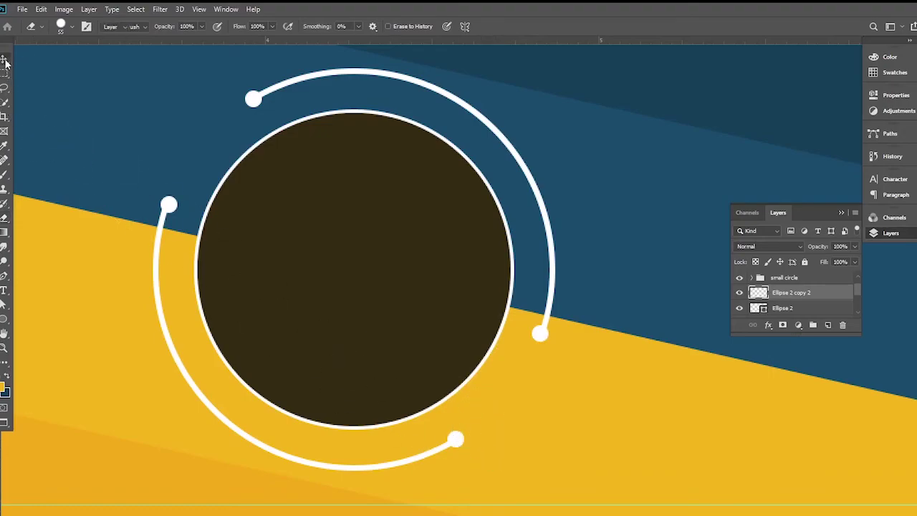
# Place the model-g05258ee57_1920 photo into the banner above the dark central circle layer, Ellipse 2 copy.
pyautogui.click(352, 256)
pyautogui.keyDown('alt'); pyautogui.click(406, 248); pyautogui.keyUp('alt')
pyautogui.keyDown('alt'); pyautogui.click(406, 248); pyautogui.keyUp('alt')
pyautogui.keyDown('alt'); pyautogui.click(406, 248); pyautogui.keyUp('alt')
pyautogui.moveTo(436, 274); pyautogui.dragTo(459, 272)
pyautogui.click(21, 9)
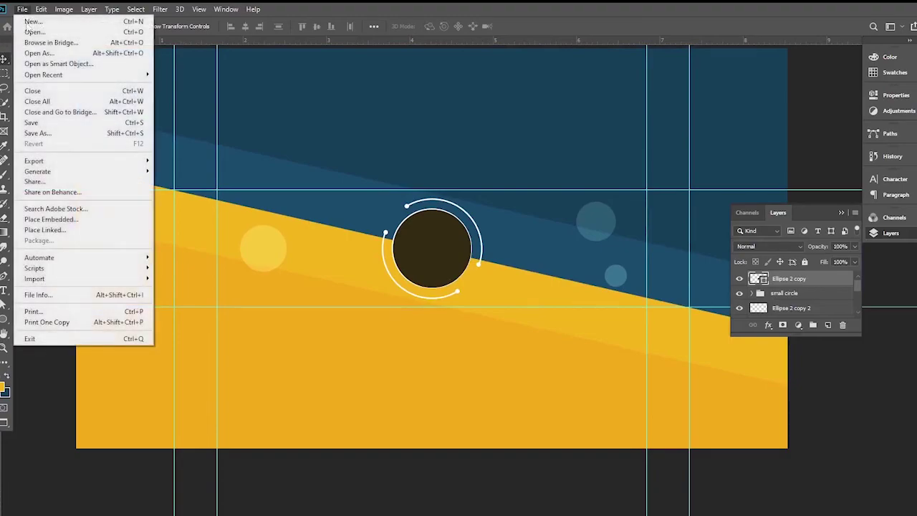
pyautogui.click(64, 207)
pyautogui.click(364, 276)
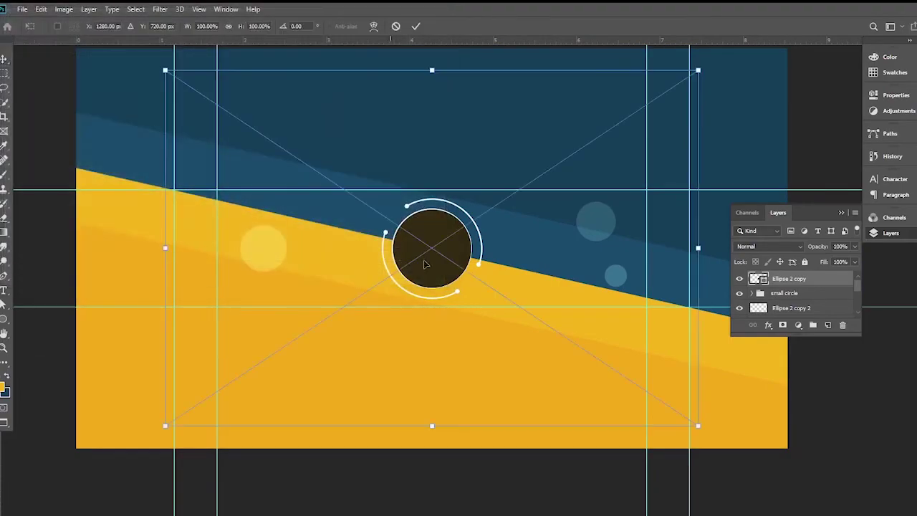
# Scale the placed photo down to about 23.6% and position it over the dark central circle.
pyautogui.moveTo(172, 76); pyautogui.dragTo(571, 346)
pyautogui.moveTo(632, 367); pyautogui.dragTo(418, 229)
pyautogui.press('Return')
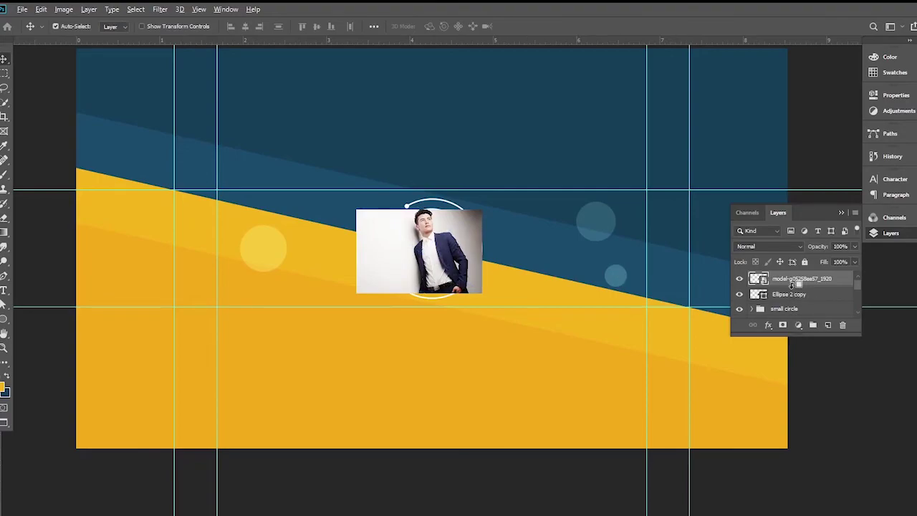
# Clip the photo to the Ellipse 2 copy circle, enlarge it to about 24.5% and adjust its position inside the frame.
pyautogui.keyDown('alt'); pyautogui.click(795, 286); pyautogui.keyUp('alt')
pyautogui.scroll(3, 441, 261)
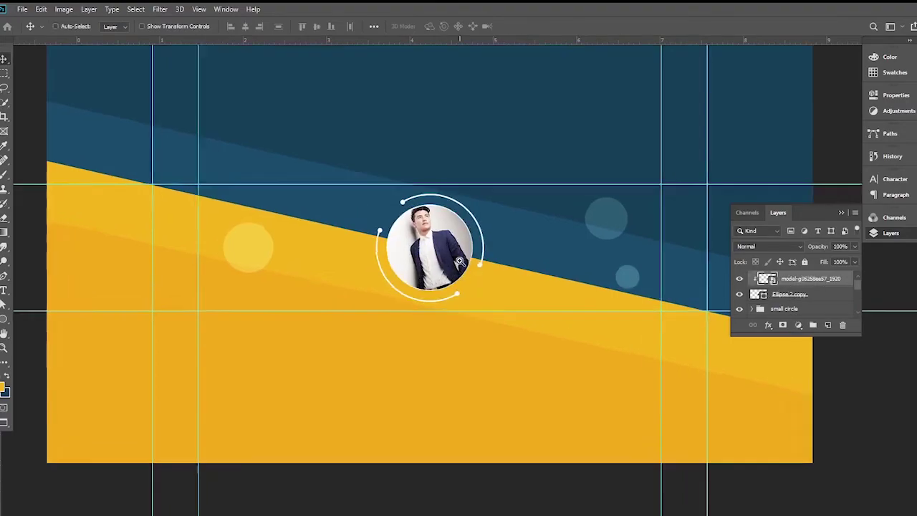
pyautogui.hotkey('ctrl', 't')
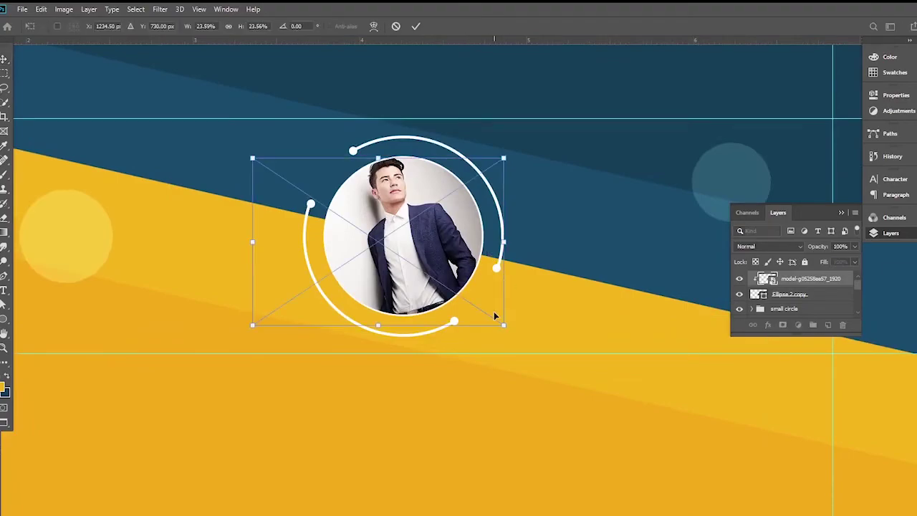
pyautogui.moveTo(506, 326); pyautogui.dragTo(510, 332)
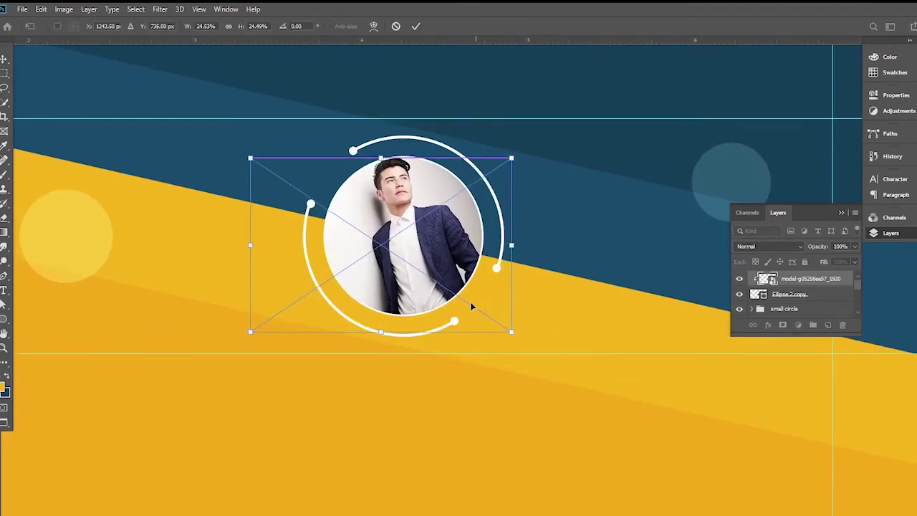
pyautogui.moveTo(470, 307); pyautogui.dragTo(470, 305)
pyautogui.press('Return')
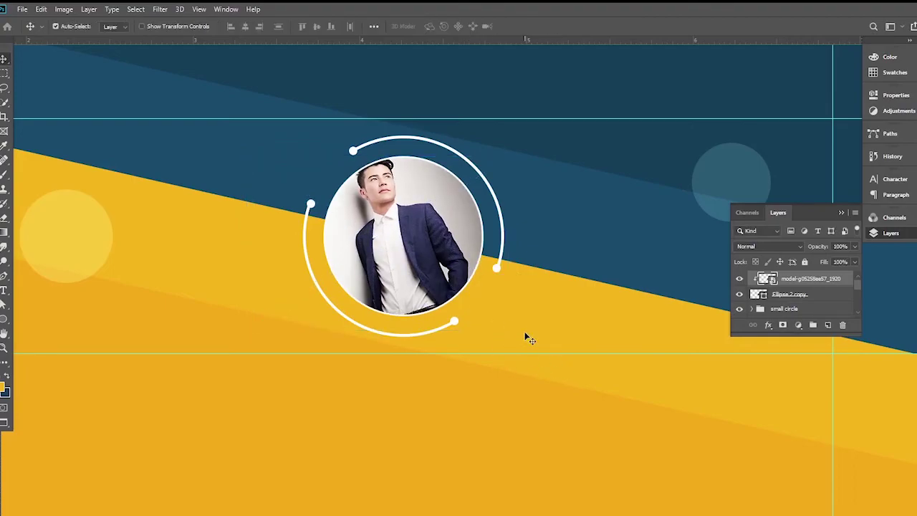
# Nudge the clipped photo slightly to refine the model's placement inside the circular frame.
pyautogui.press('Down')
pyautogui.press('Down')
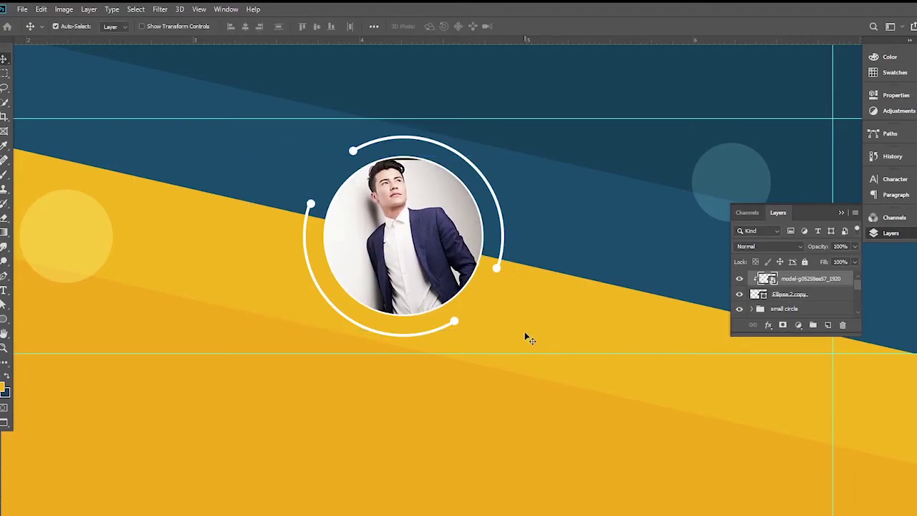
pyautogui.scroll(-4, 488, 252)
pyautogui.scroll(-2, 488, 252)
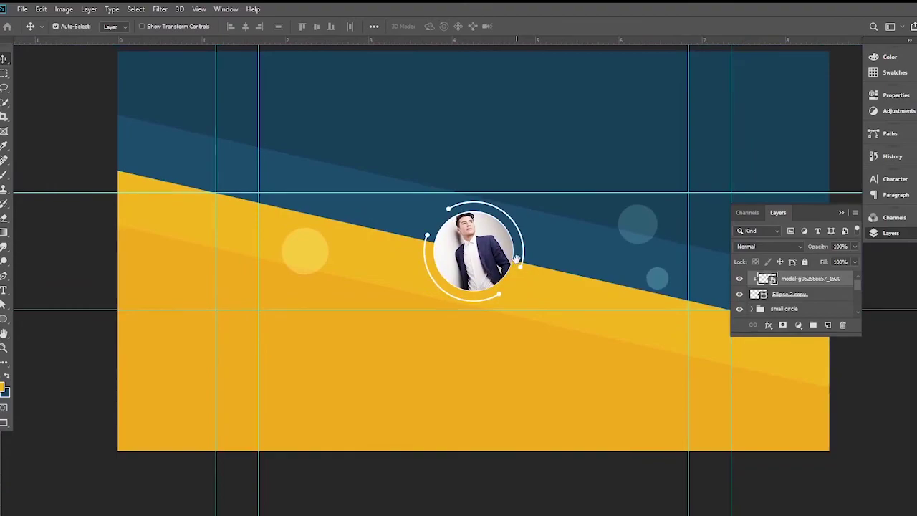
pyautogui.scroll(3, 516, 259)
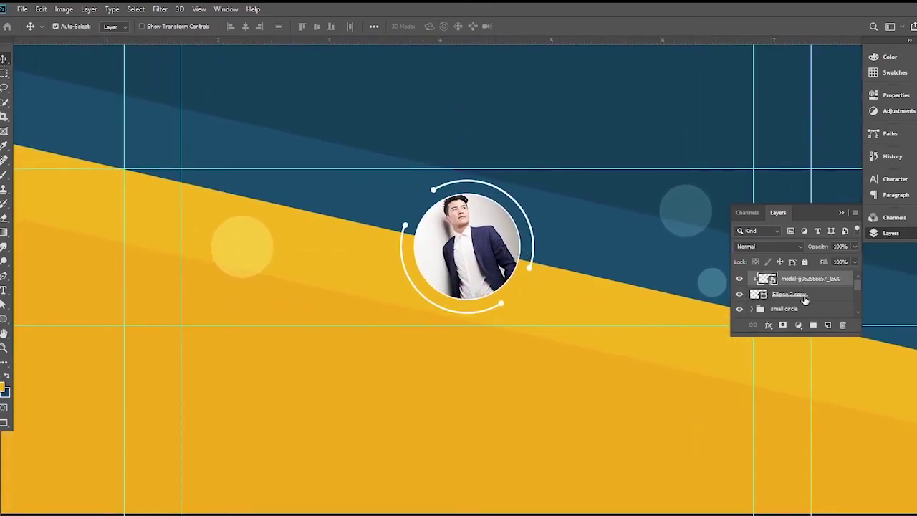
pyautogui.scroll(-1, 805, 300)
pyautogui.scroll(1, 800, 291)
# Group the placed photo layer with the Ellipse 2 copy layer and name the group model.
pyautogui.click(801, 301)
pyautogui.click(804, 285)
pyautogui.keyDown('ctrl'); pyautogui.click(800, 300); pyautogui.keyUp('ctrl')
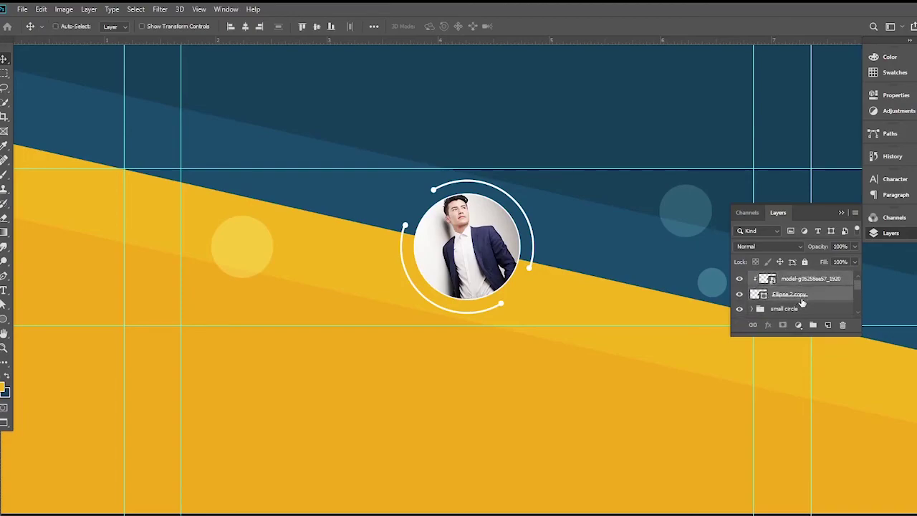
pyautogui.hotkey('ctrl', 'g')
pyautogui.doubleClick(782, 278)
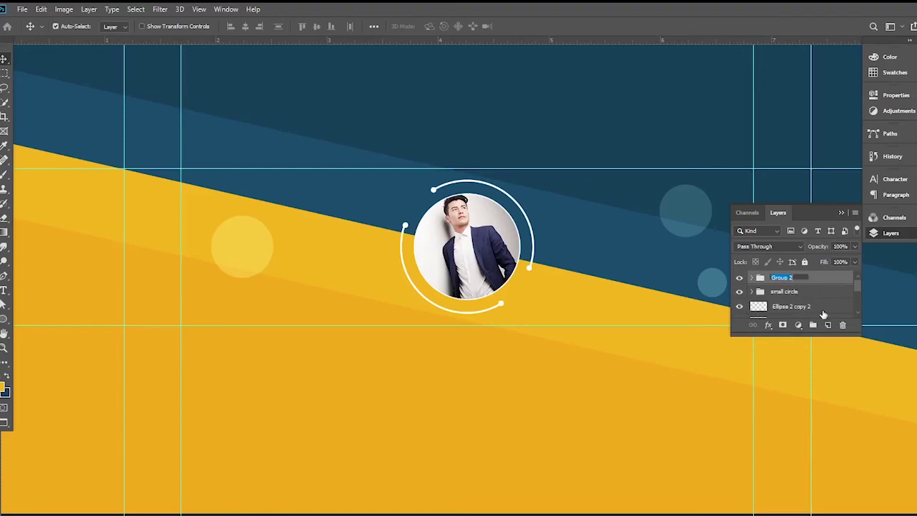
pyautogui.write('model')
pyautogui.press('Return')
# Group the Ellipse 2 and Ellipse 2 copy 2 layers and name the group shape.
pyautogui.click(740, 307)
pyautogui.click(740, 306)
pyautogui.scroll(-2, 791, 309)
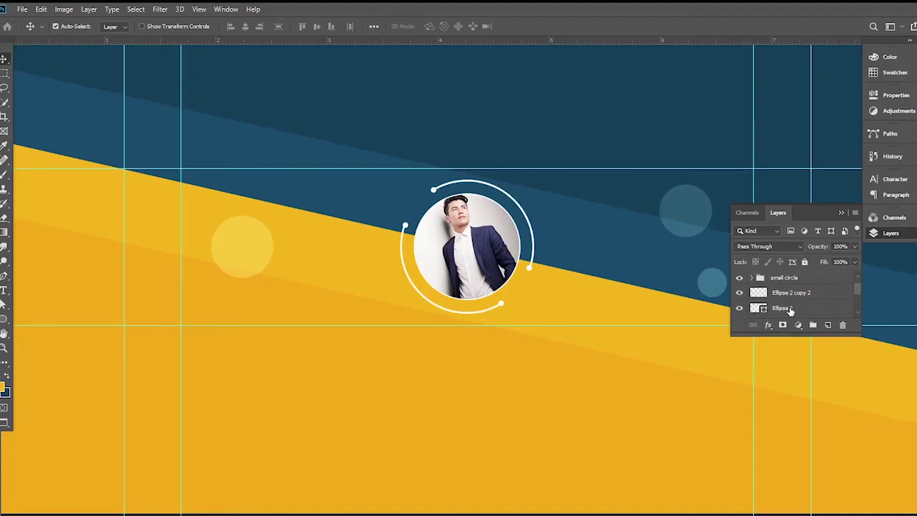
pyautogui.click(740, 294)
pyautogui.click(740, 295)
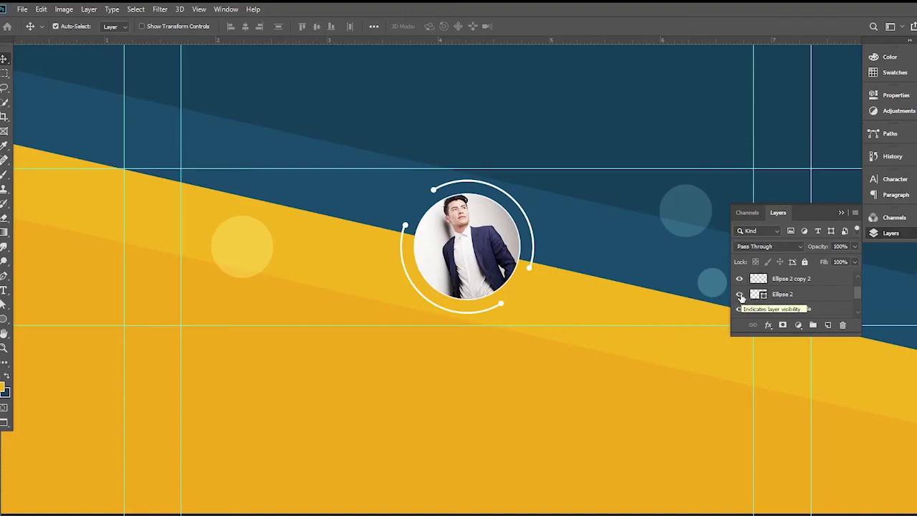
pyautogui.click(787, 293)
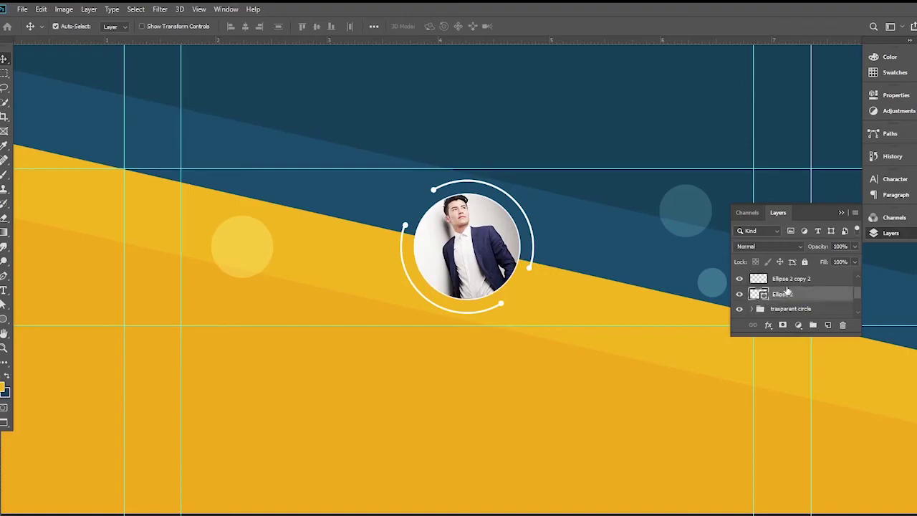
pyautogui.keyDown('shift'); pyautogui.click(790, 283); pyautogui.keyUp('shift')
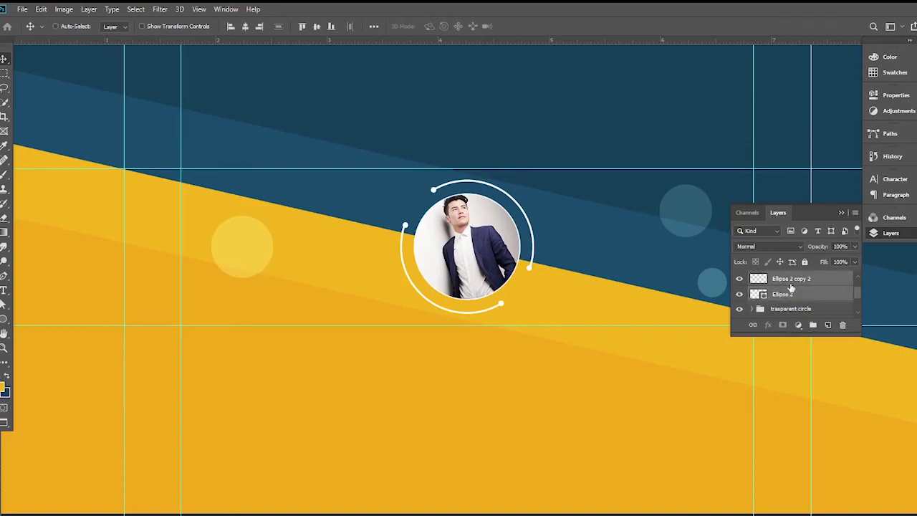
pyautogui.hotkey('ctrl', 'g')
pyautogui.click(739, 277)
pyautogui.click(739, 278)
pyautogui.doubleClick(781, 277)
pyautogui.write('shape')
pyautogui.press('Return')
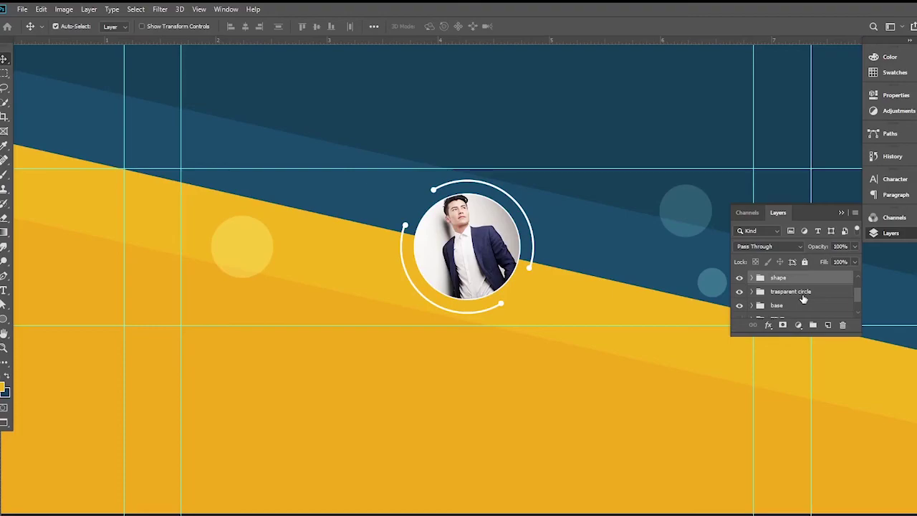
# Make the TEXT group with the banner's titles, subscribe label and contact icons visible.
pyautogui.scroll(2, 801, 305)
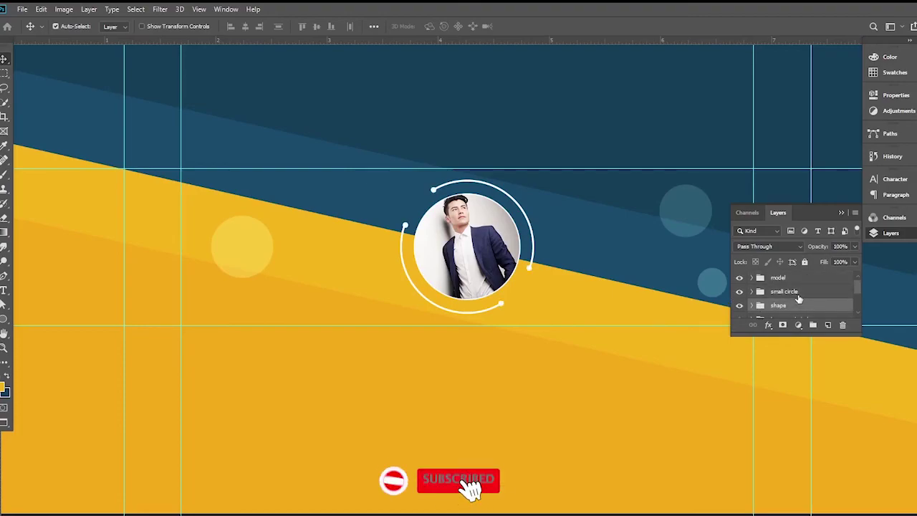
pyautogui.scroll(-2, 797, 298)
pyautogui.moveTo(797, 298); pyautogui.dragTo(740, 282)
pyautogui.click(740, 278)
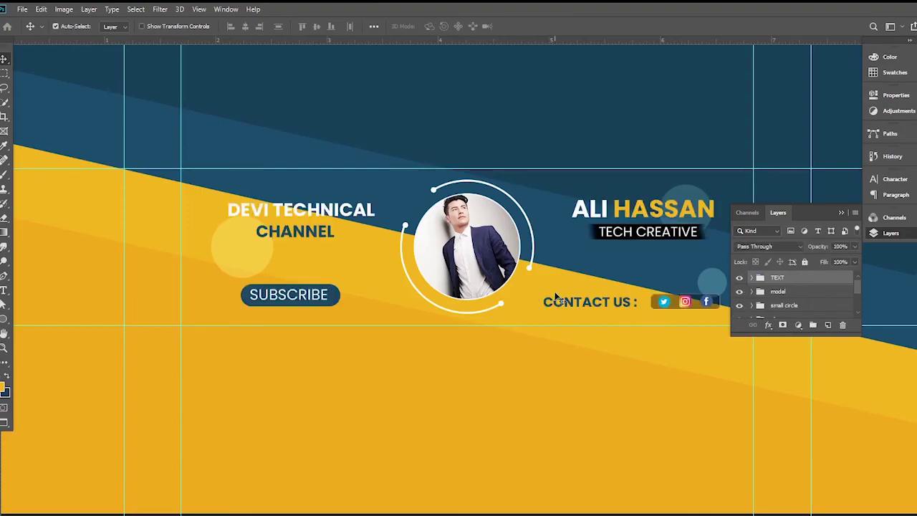
# Add a drop shadow in dark blue 0c3147 to Rounded Rectangle 2 behind the social media icons.
pyautogui.moveTo(566, 269); pyautogui.dragTo(502, 281)
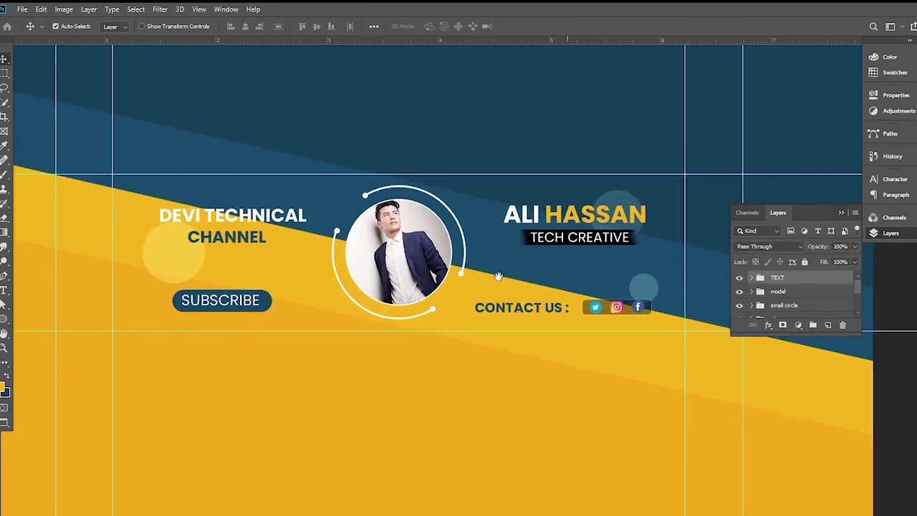
pyautogui.scroll(4, 605, 313)
pyautogui.moveTo(618, 315); pyautogui.dragTo(393, 323)
pyautogui.keyDown('ctrl'); pyautogui.click(345, 319); pyautogui.keyUp('ctrl')
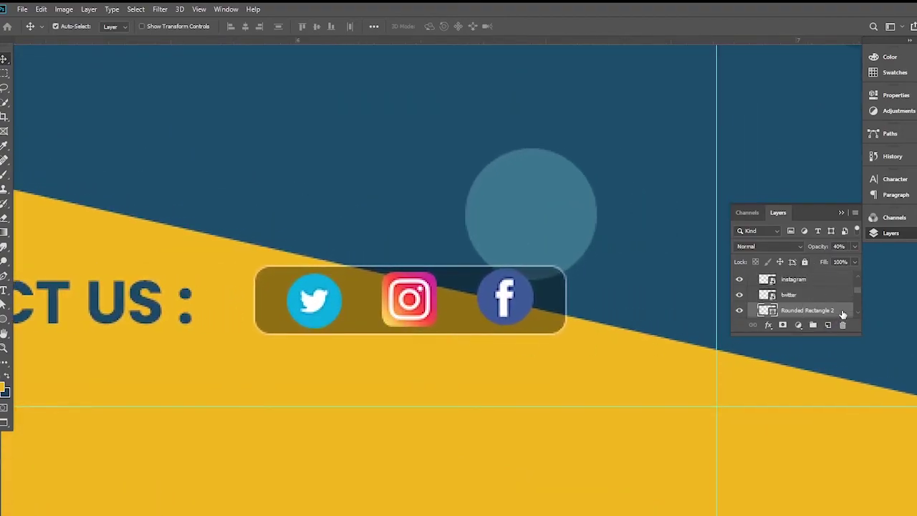
pyautogui.doubleClick(811, 310)
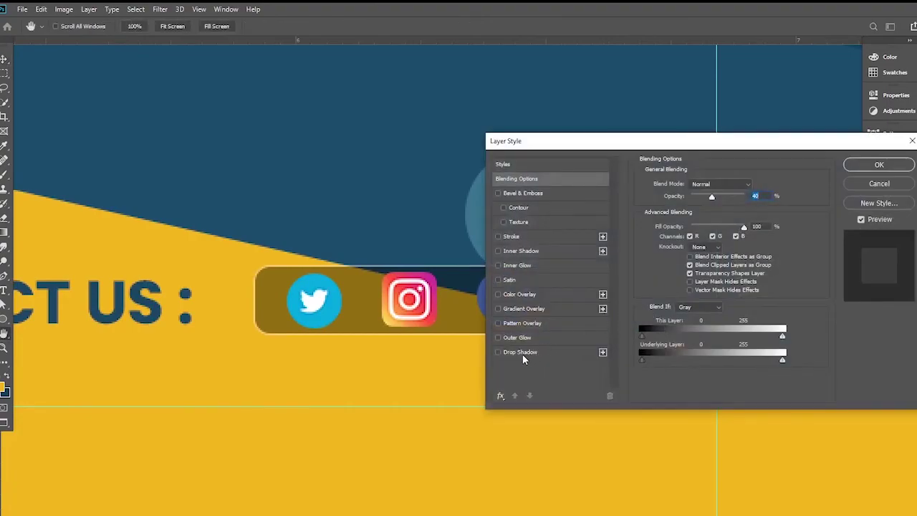
pyautogui.click(522, 354)
pyautogui.click(752, 186)
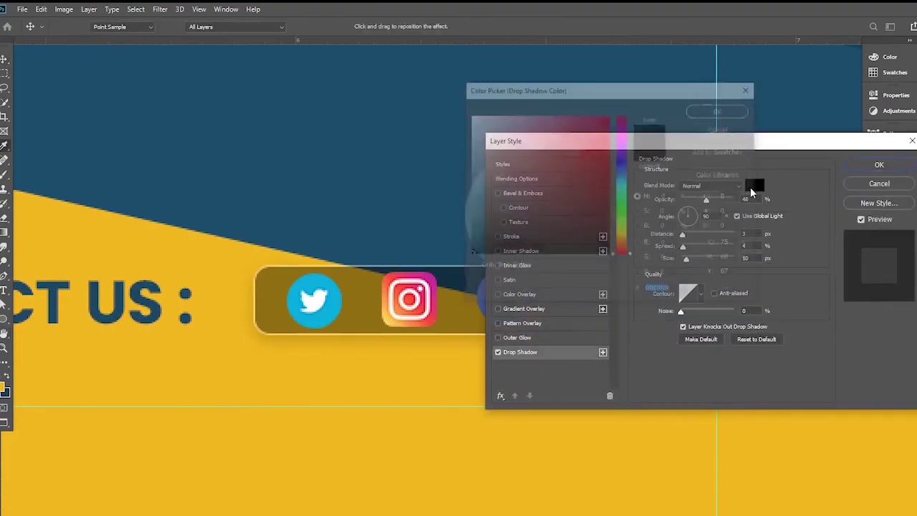
pyautogui.click(217, 247)
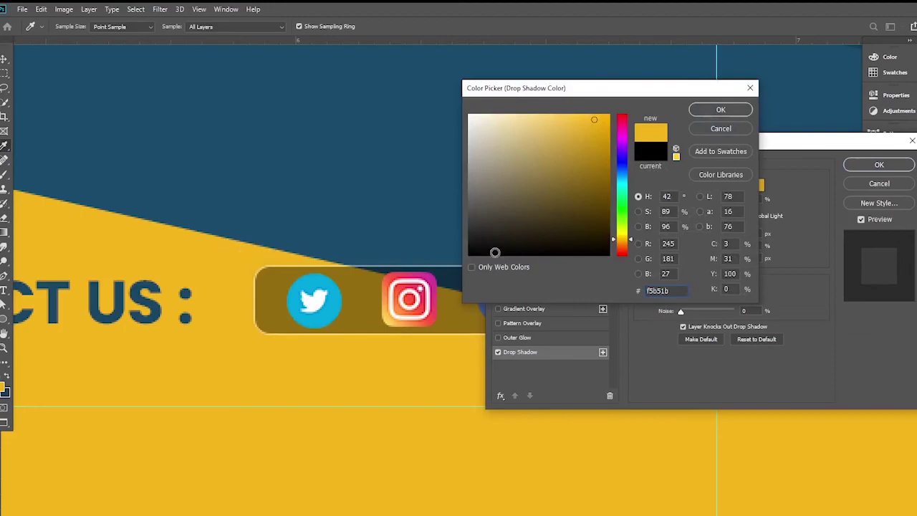
pyautogui.click(365, 215)
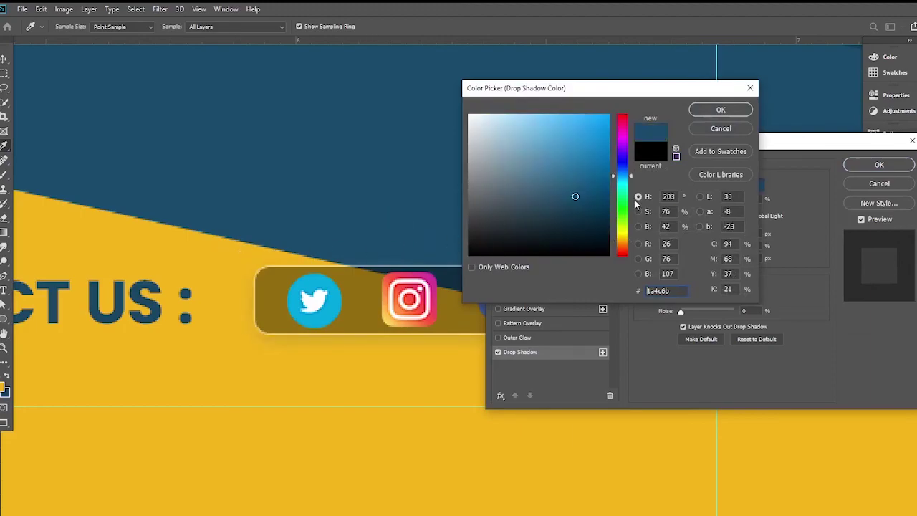
pyautogui.moveTo(588, 190)
pyautogui.mouseDown()
pyautogui.moveTo(576, 212)
pyautogui.moveTo(585, 216)
pyautogui.mouseUp()
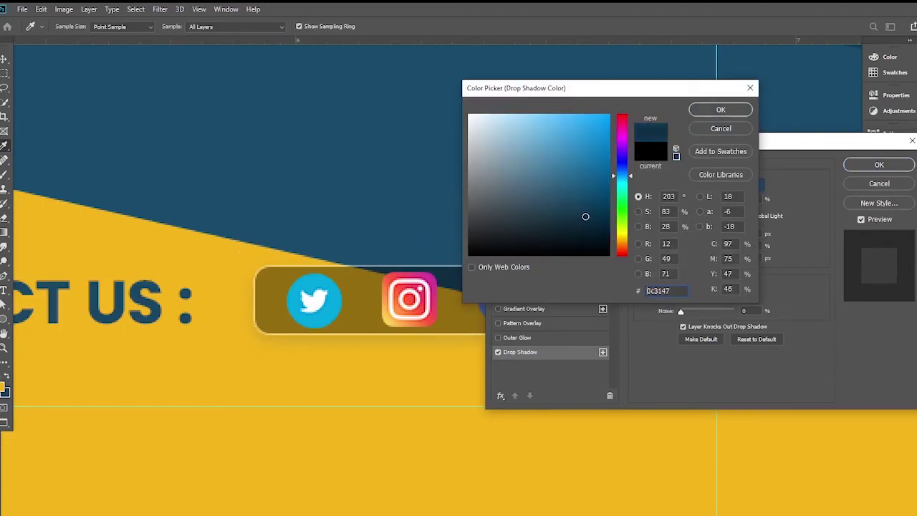
pyautogui.click(721, 109)
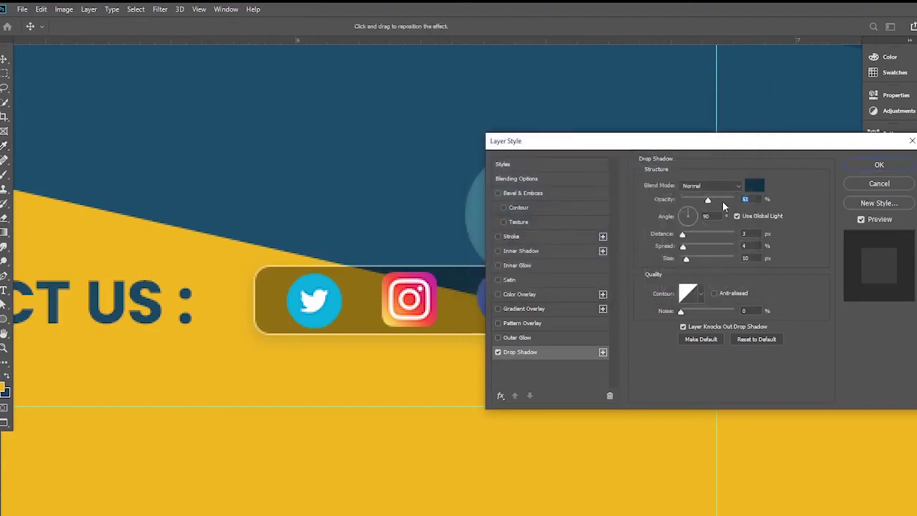
# Set the drop shadow's opacity to 90% and distance to 0 px, reduce its size and apply the style.
pyautogui.moveTo(719, 201); pyautogui.dragTo(730, 203)
pyautogui.moveTo(682, 241); pyautogui.dragTo(680, 240)
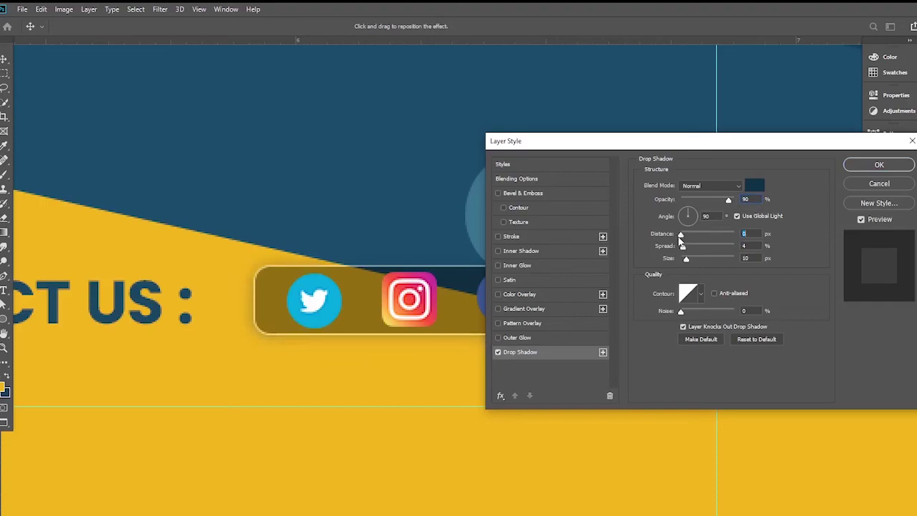
pyautogui.moveTo(693, 262); pyautogui.dragTo(684, 262)
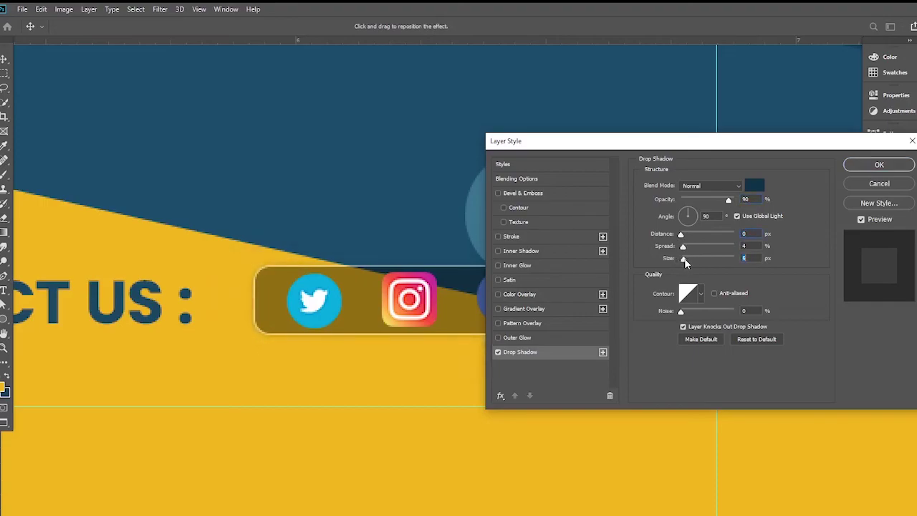
pyautogui.click(879, 165)
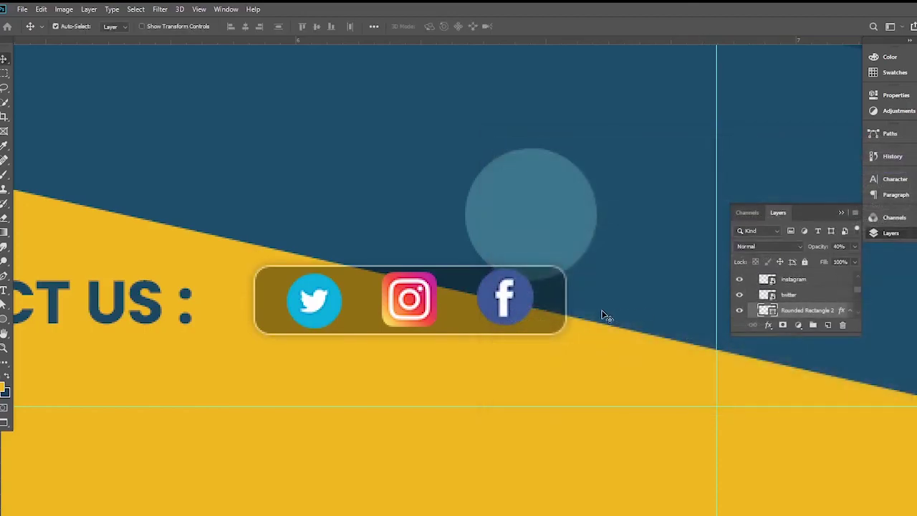
# Collapse the TEXT group in the layer list.
pyautogui.scroll(-2, 553, 328)
pyautogui.scroll(-1, 485, 343)
pyautogui.moveTo(372, 317); pyautogui.dragTo(494, 308)
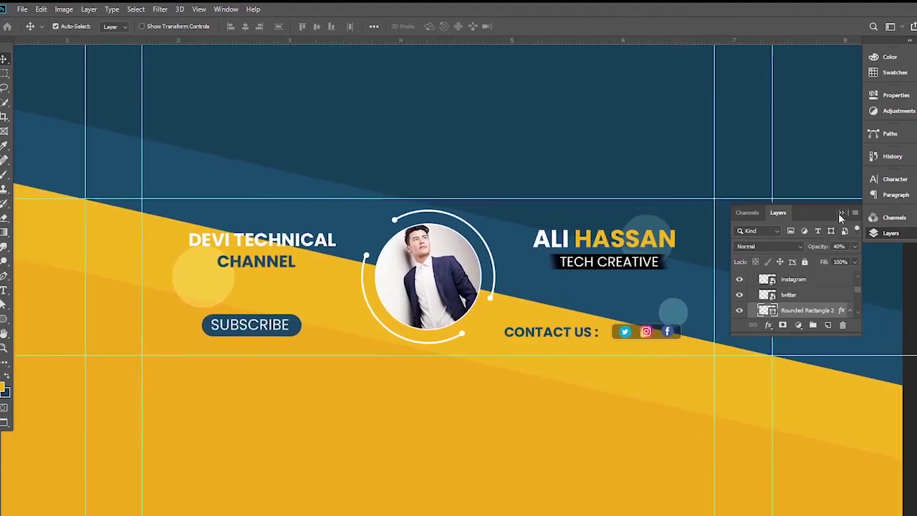
pyautogui.scroll(-4, 778, 298)
pyautogui.scroll(1, 765, 299)
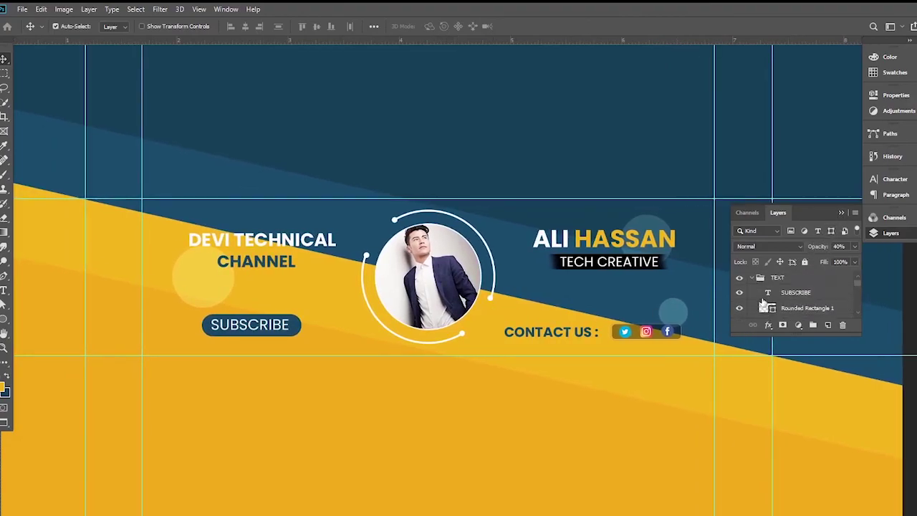
pyautogui.click(751, 278)
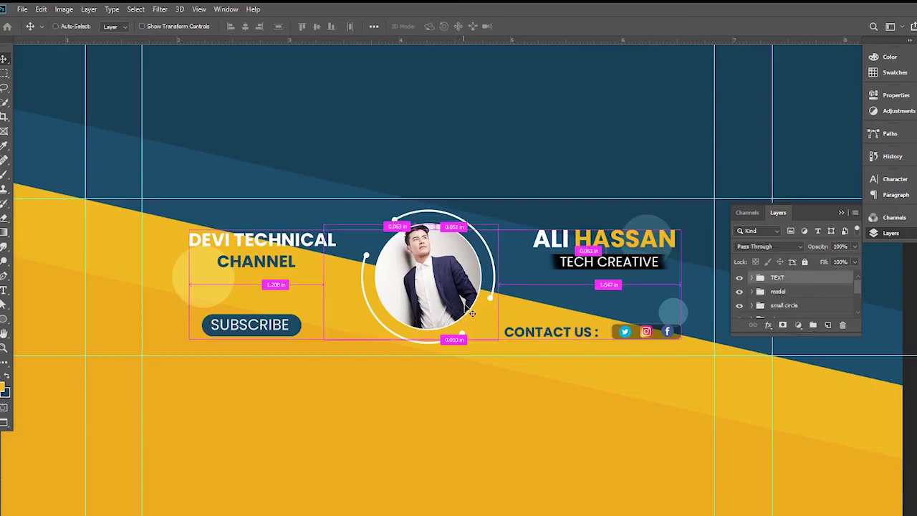
# Collapse the layer list and switch to the standard screen mode to review the whole banner.
pyautogui.keyDown('ctrl'); pyautogui.keyDown('alt'); pyautogui.click(508, 308); pyautogui.keyUp('alt'); pyautogui.keyUp('ctrl')
pyautogui.keyDown('ctrl'); pyautogui.click(490, 278); pyautogui.keyUp('ctrl')
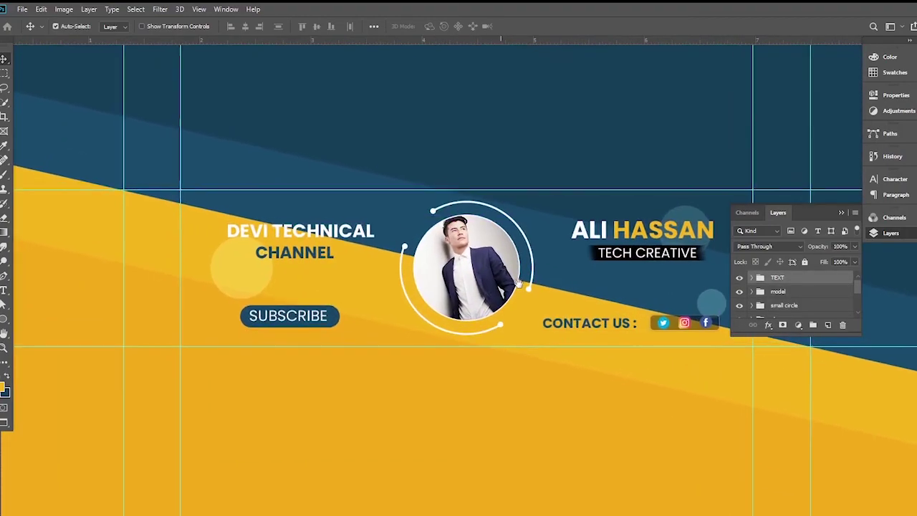
pyautogui.click(841, 212)
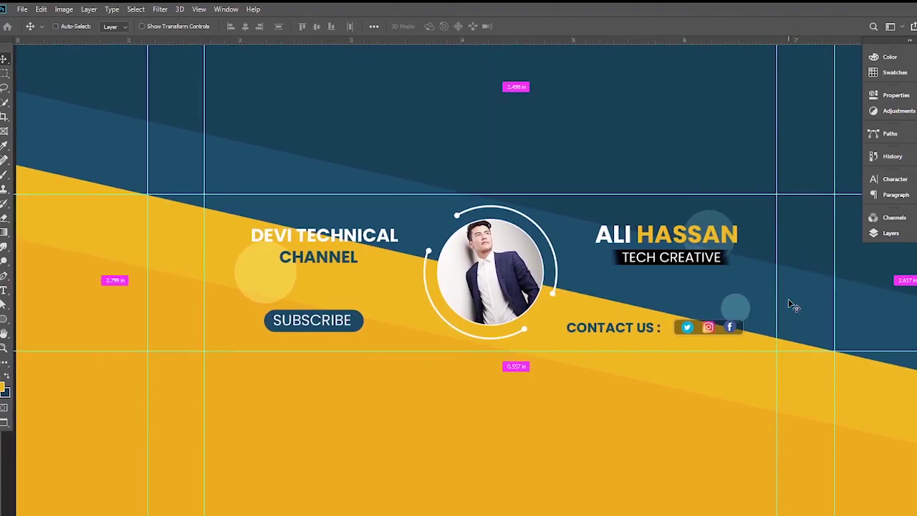
pyautogui.hotkey('ctrl', '-')
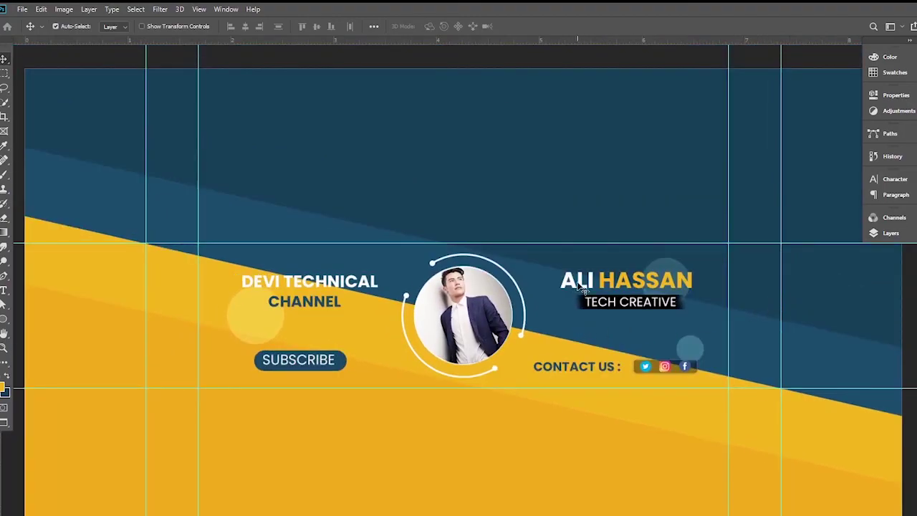
pyautogui.press('f')
pyautogui.press('f')
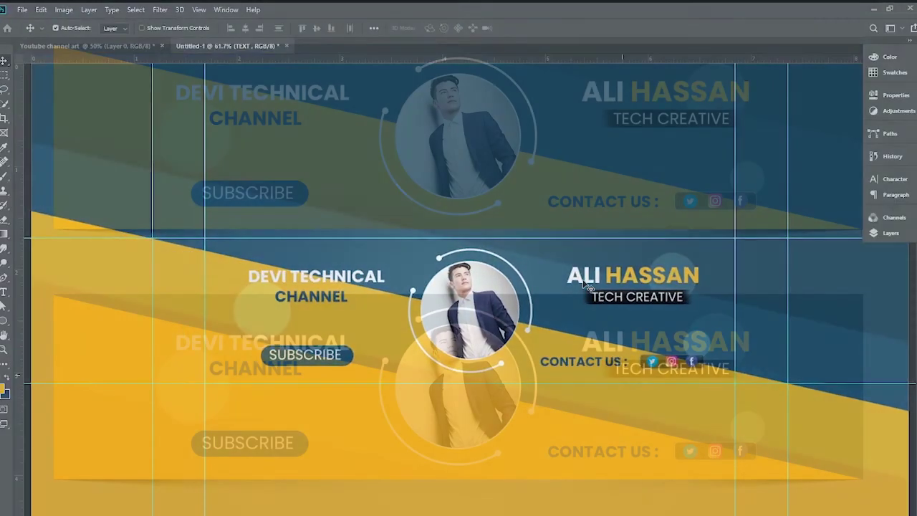